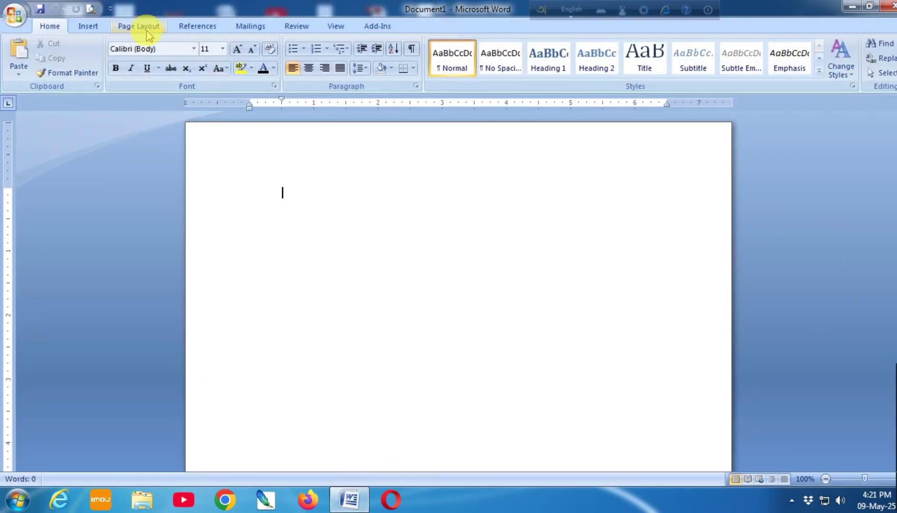
- Set the page size to A4, then adjust the first-line indent and top margin on the rulers
{"action": "left_click", "coordinate": [149, 34]}
{"action": "left_click", "coordinate": [176, 55]}
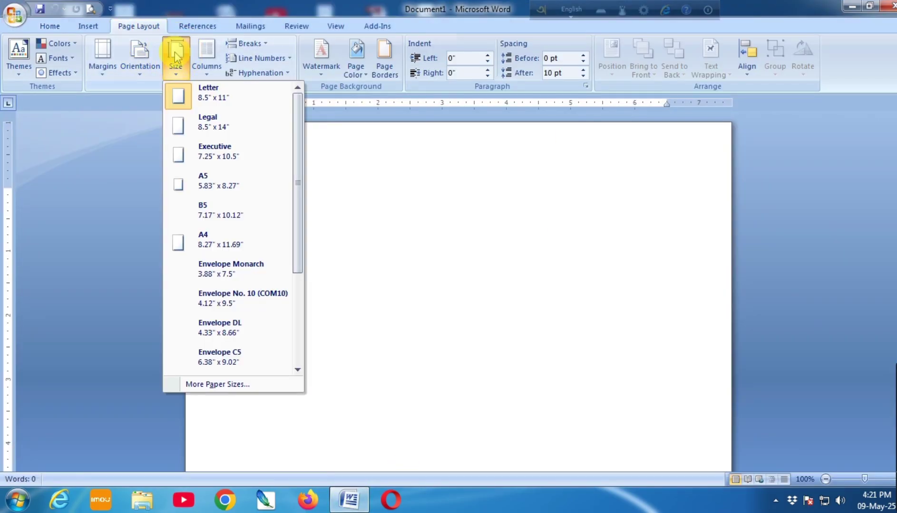
{"action": "left_click", "coordinate": [221, 242]}
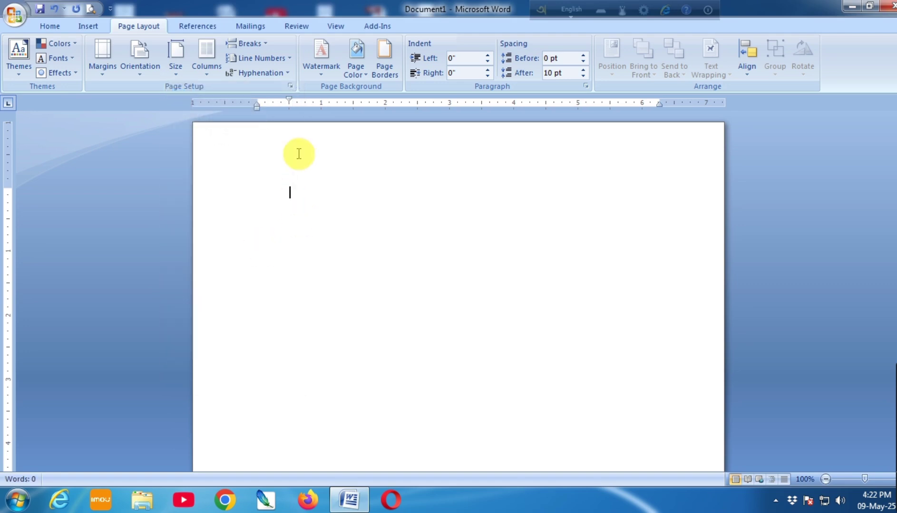
{"action": "left_click_drag", "start_coordinate": [290, 104], "coordinate": [257, 108]}
{"action": "left_click_drag", "start_coordinate": [8, 192], "coordinate": [8, 181]}
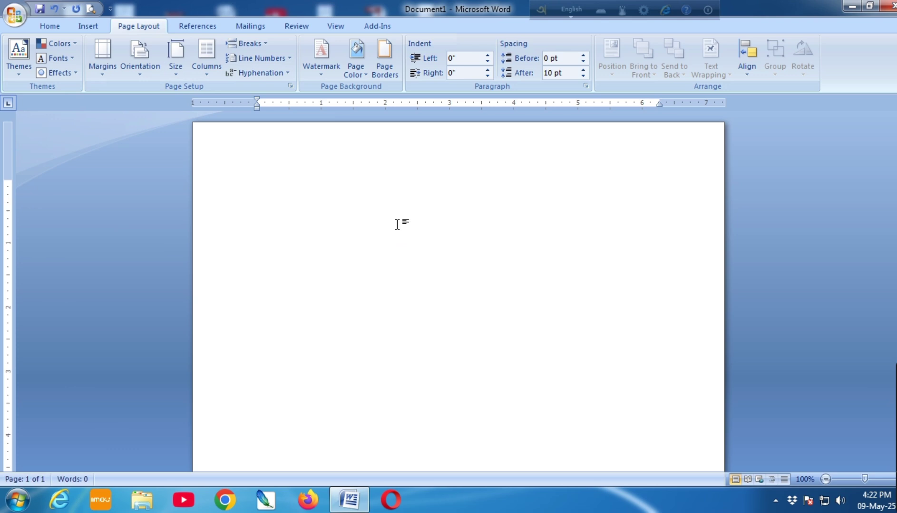
- Draw a large donut shape on the page and move it left
{"action": "left_click", "coordinate": [88, 26]}
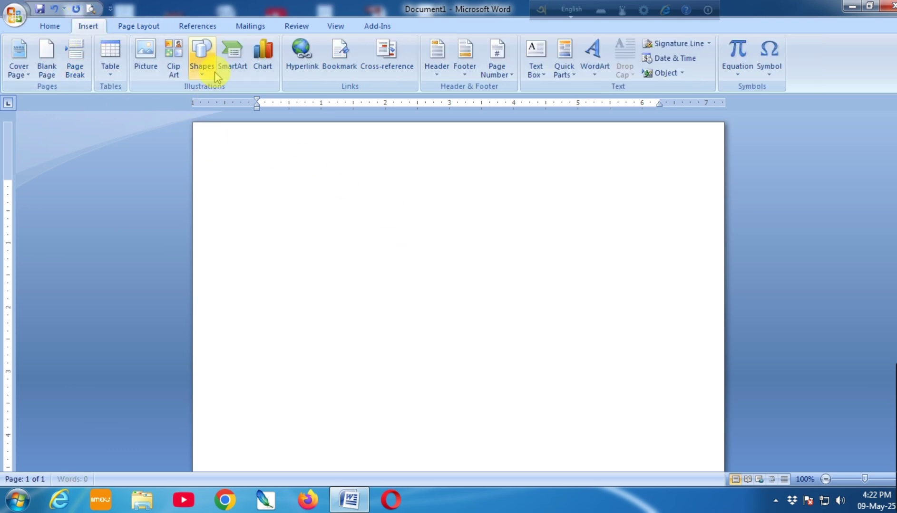
{"action": "left_click", "coordinate": [202, 60]}
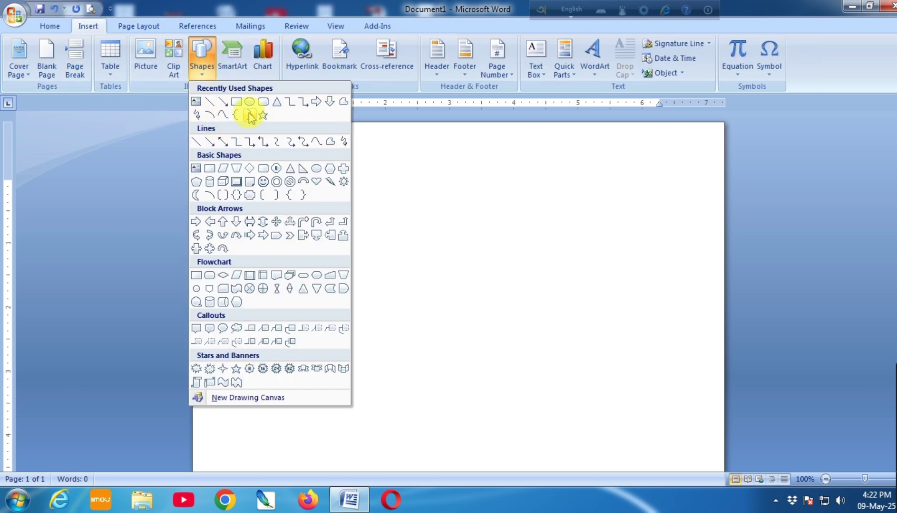
{"action": "left_click", "coordinate": [277, 186]}
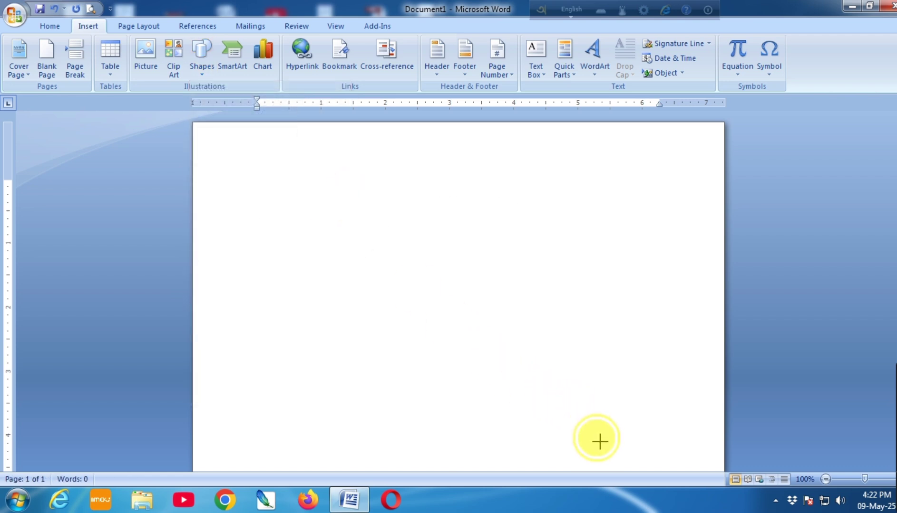
{"action": "left_click_drag", "start_coordinate": [613, 454], "coordinate": [721, 342]}
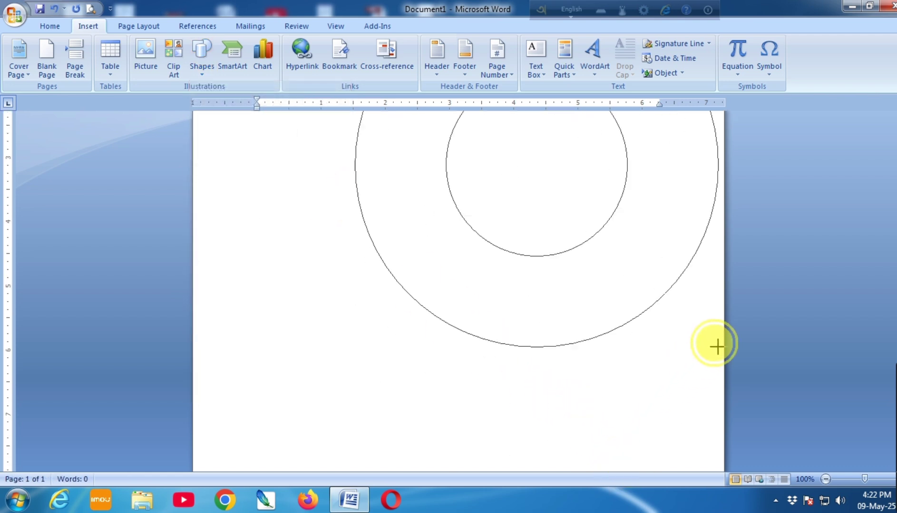
{"action": "left_click", "coordinate": [541, 319]}
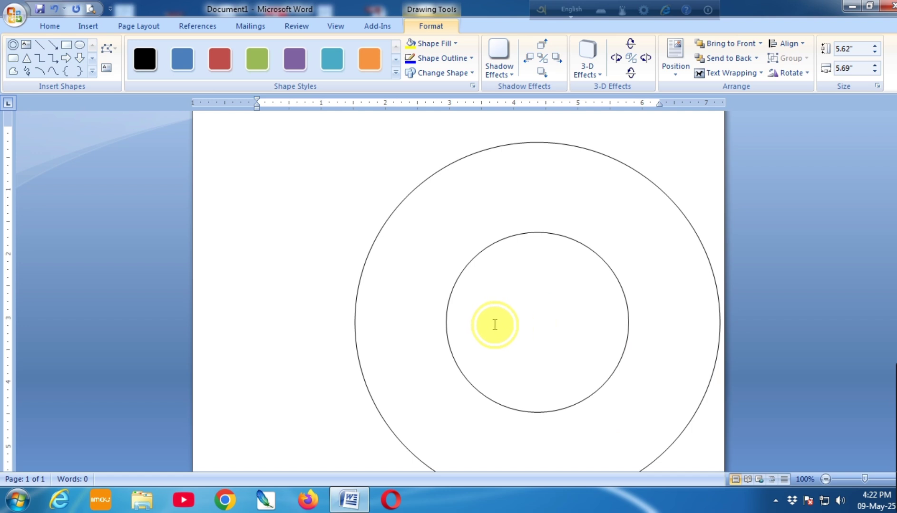
{"action": "left_click_drag", "start_coordinate": [608, 252], "coordinate": [541, 257]}
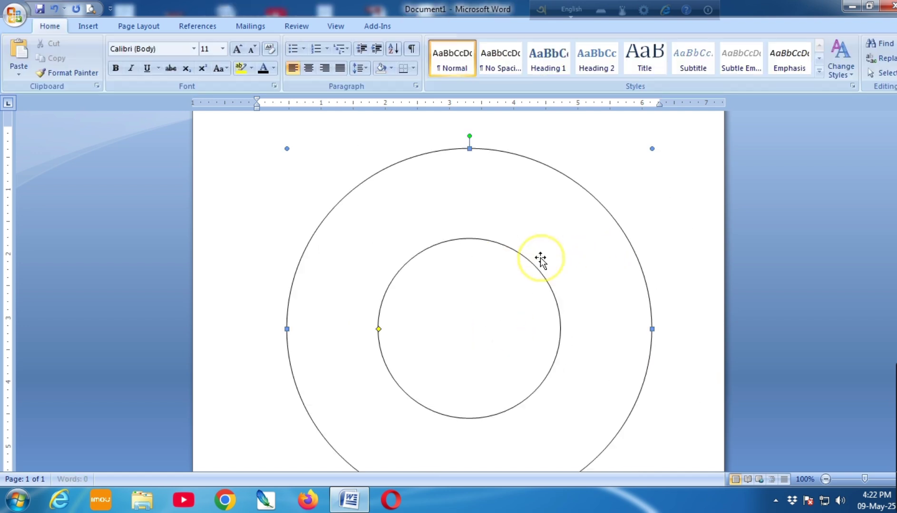
- Widen the donut's hole with its adjustment handle so the ring becomes thin
{"action": "scroll", "coordinate": [480, 314], "scroll_direction": "down", "scroll_amount": 2}
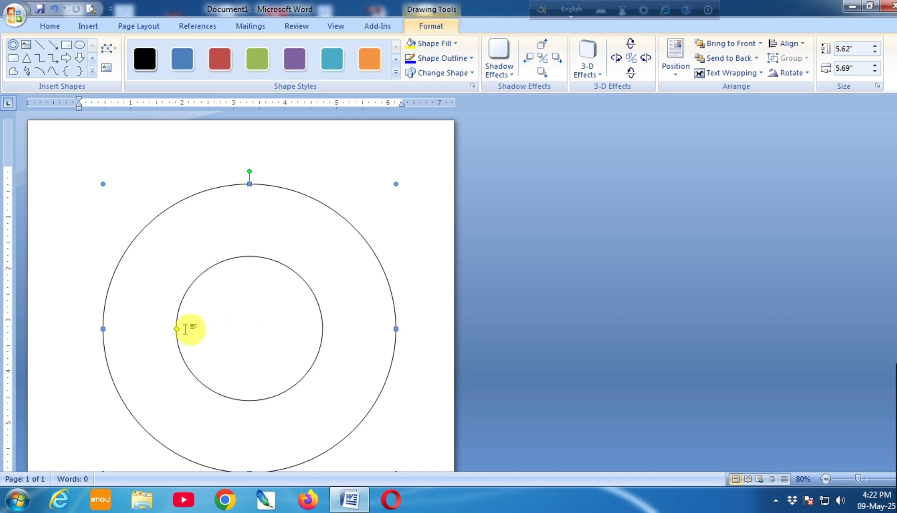
{"action": "left_click_drag", "start_coordinate": [176, 330], "coordinate": [149, 333]}
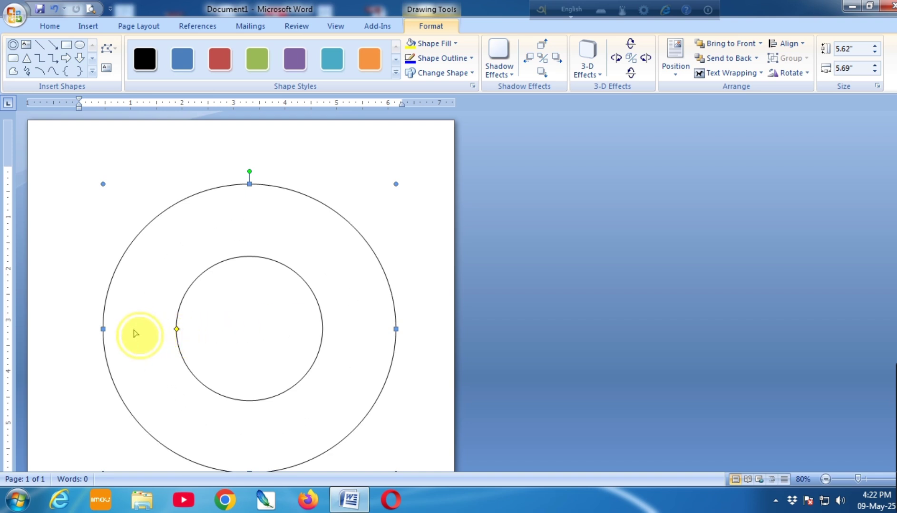
{"action": "left_click_drag", "start_coordinate": [148, 332], "coordinate": [123, 332]}
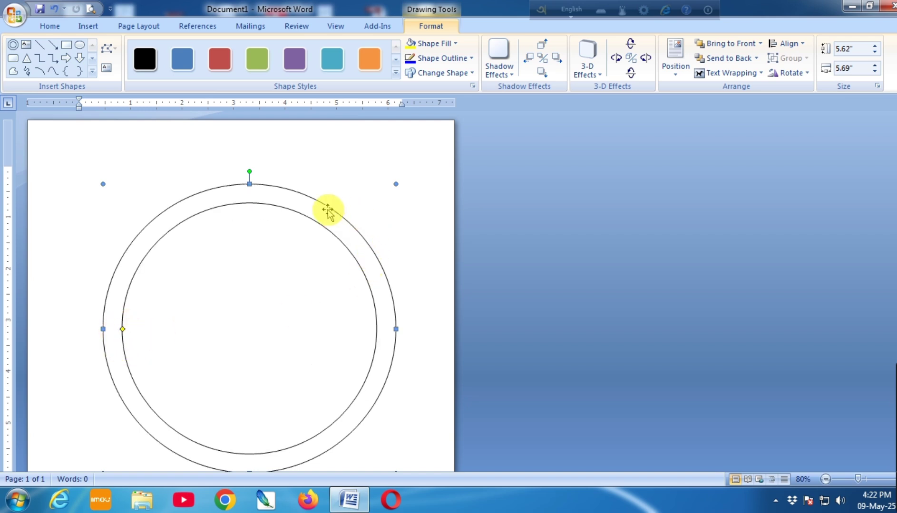
- Try red and purple fills on the ring, then settle on solid blue
{"action": "left_click", "coordinate": [447, 43]}
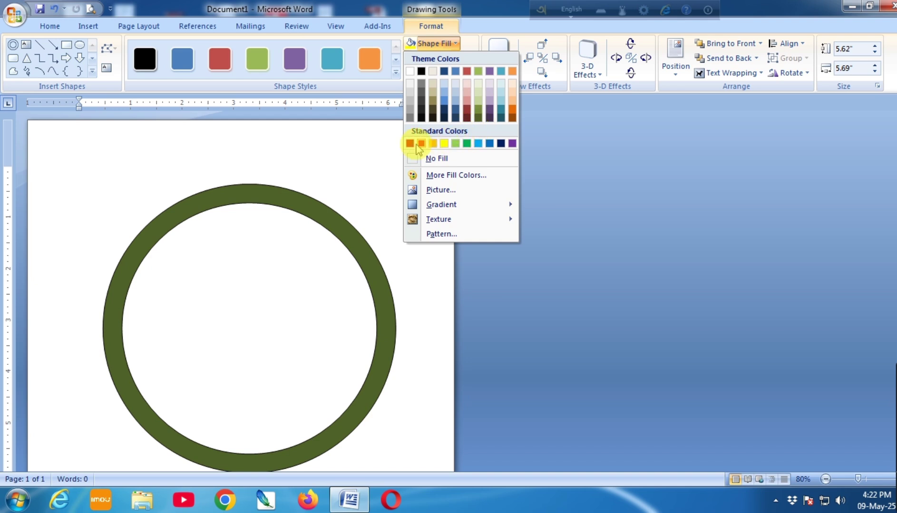
{"action": "left_click", "coordinate": [420, 144]}
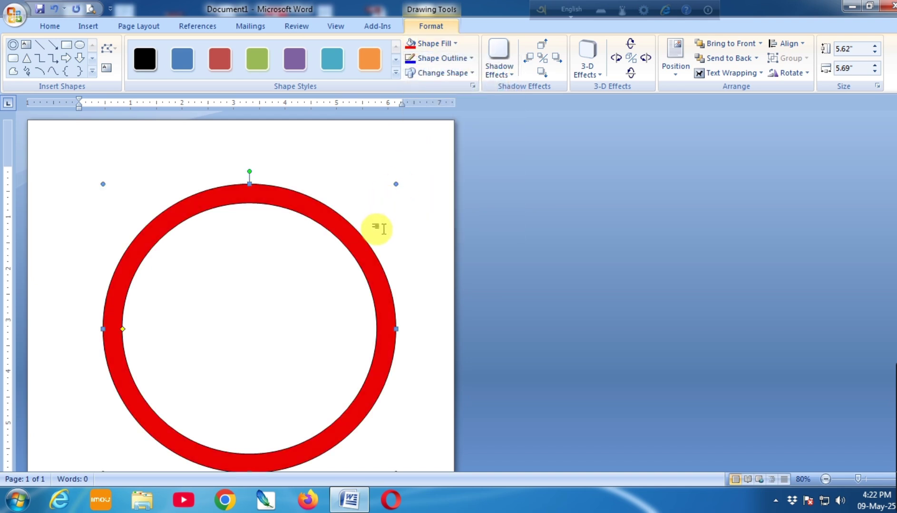
{"action": "left_click", "coordinate": [432, 43]}
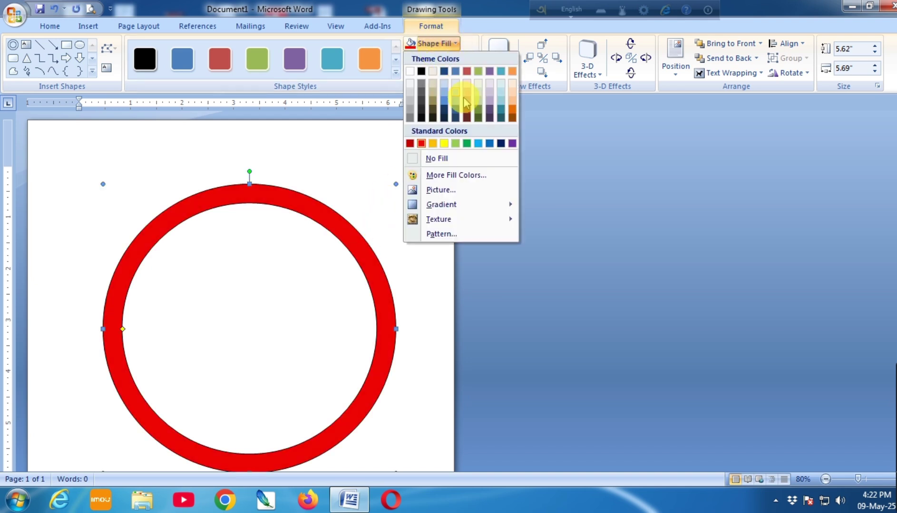
{"action": "left_click", "coordinate": [512, 144]}
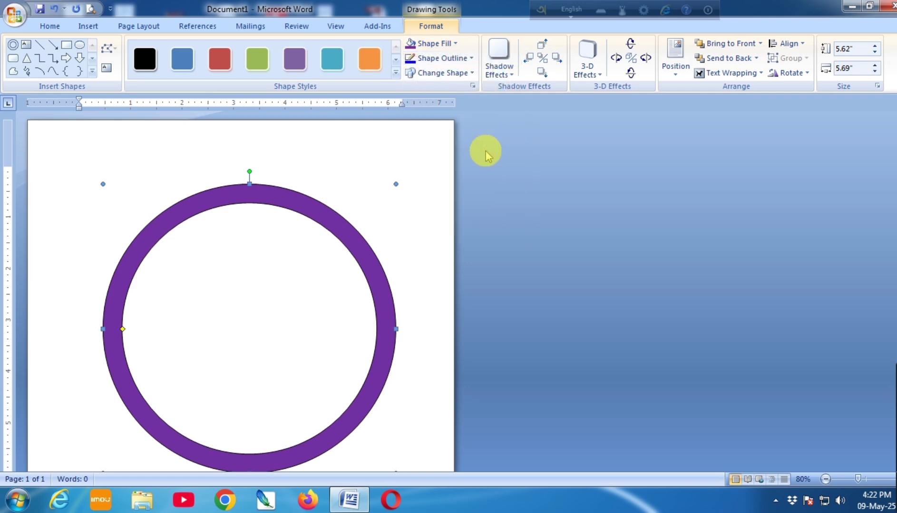
{"action": "left_click", "coordinate": [445, 43]}
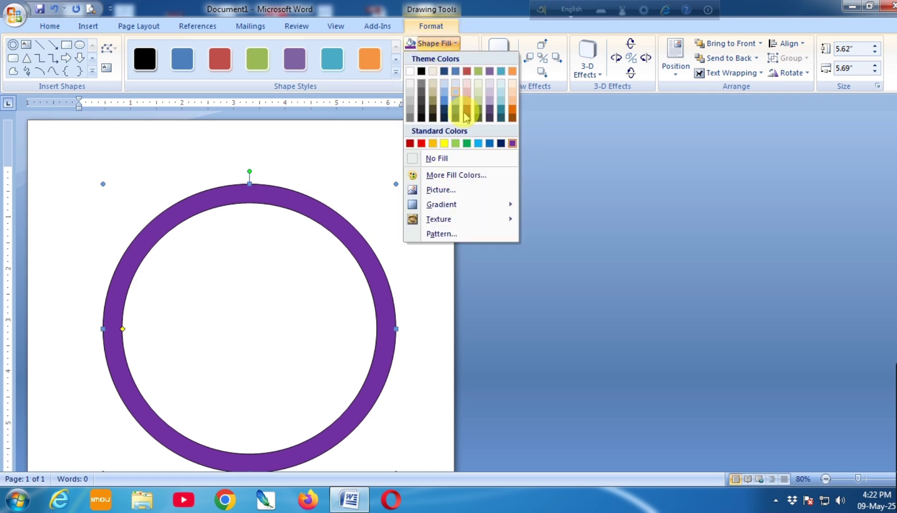
{"action": "left_click", "coordinate": [490, 143]}
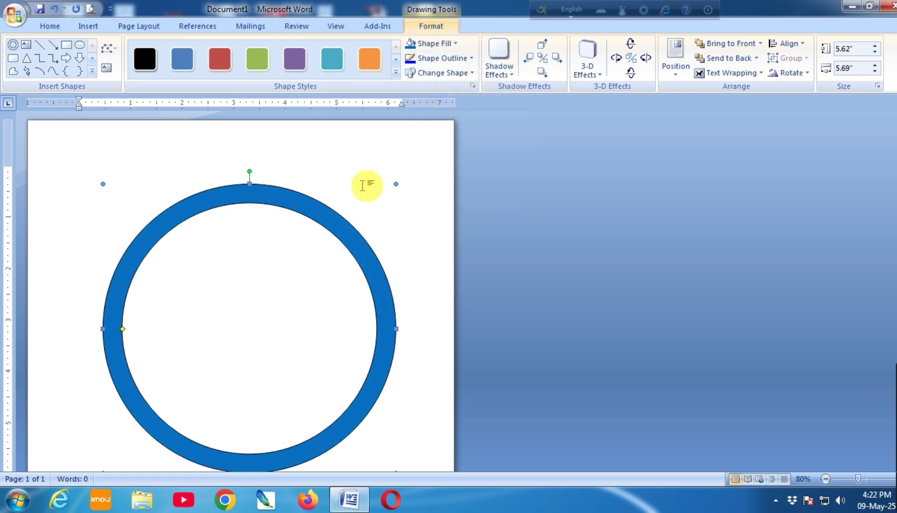
{"action": "scroll", "coordinate": [366, 186], "scroll_direction": "up", "scroll_amount": 2, "text": "ctrl"}
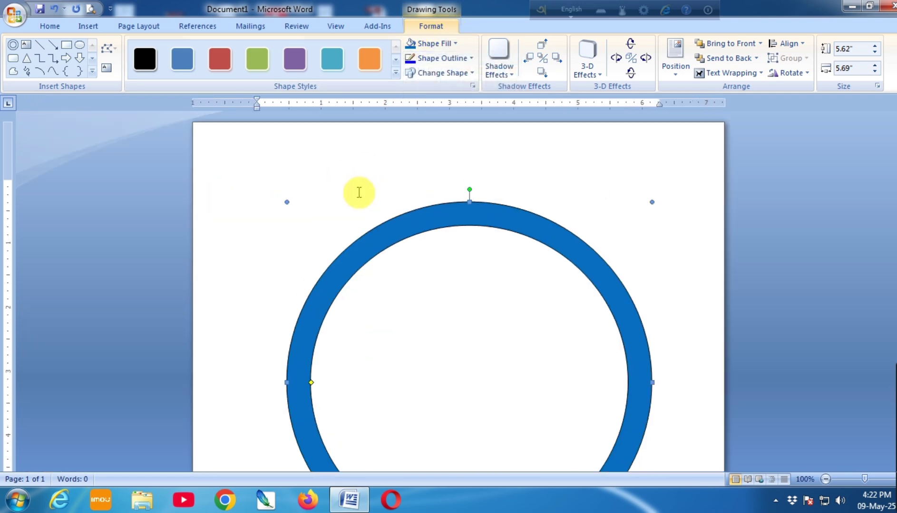
{"action": "left_click", "coordinate": [618, 194]}
{"action": "left_click", "coordinate": [88, 26]}
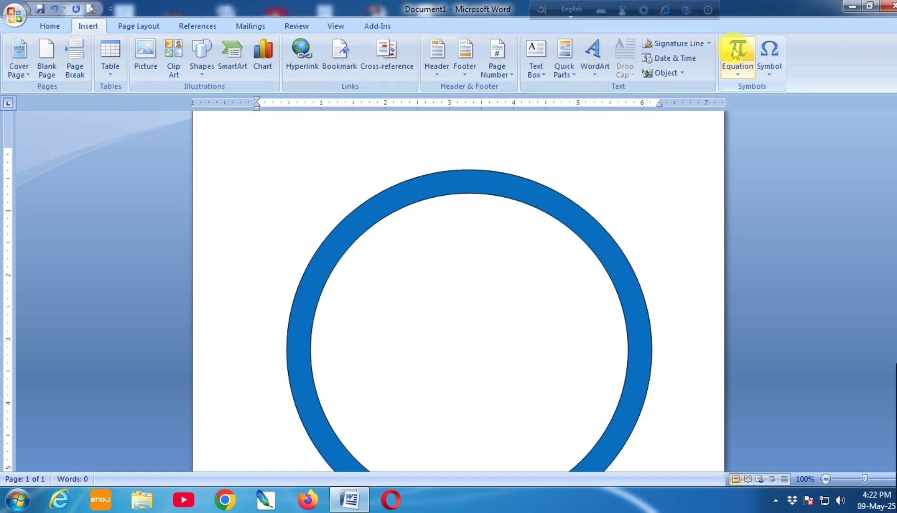
- Insert a WordArt 'T' in bold, non-italic Times New Roman 36
{"action": "left_click", "coordinate": [594, 53]}
{"action": "left_click", "coordinate": [602, 135]}
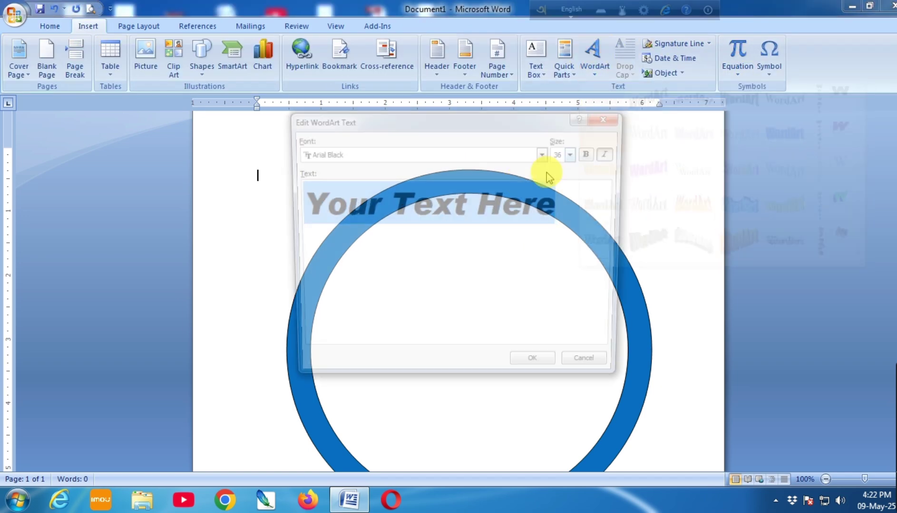
{"action": "type", "text": "T"}
{"action": "left_click", "coordinate": [519, 154]}
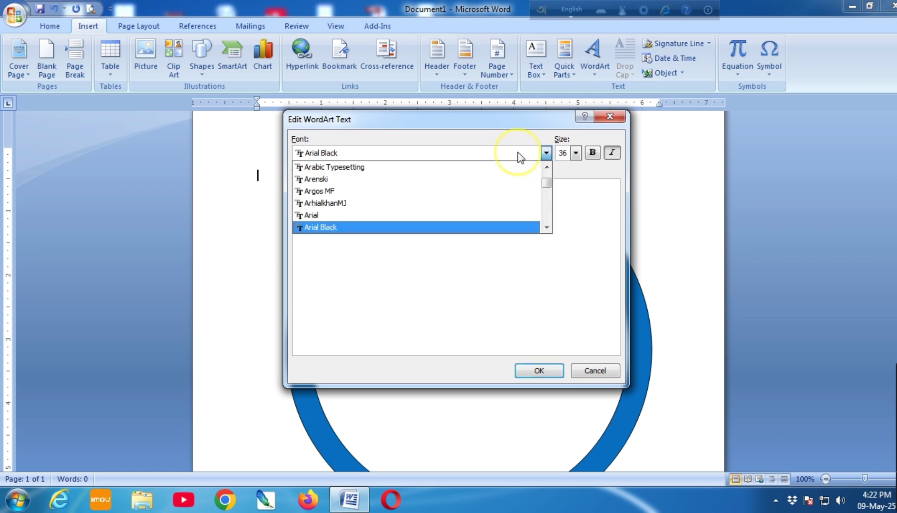
{"action": "left_click_drag", "start_coordinate": [546, 183], "coordinate": [546, 219]}
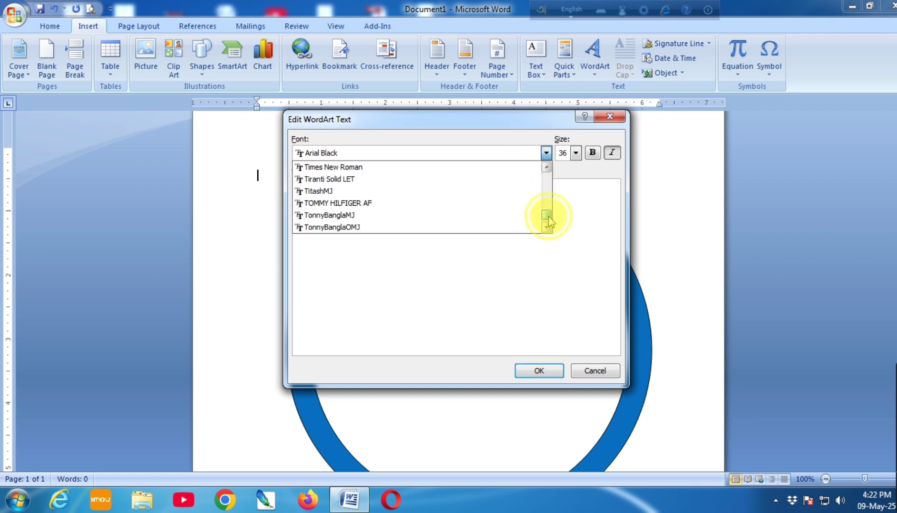
{"action": "left_click", "coordinate": [473, 167]}
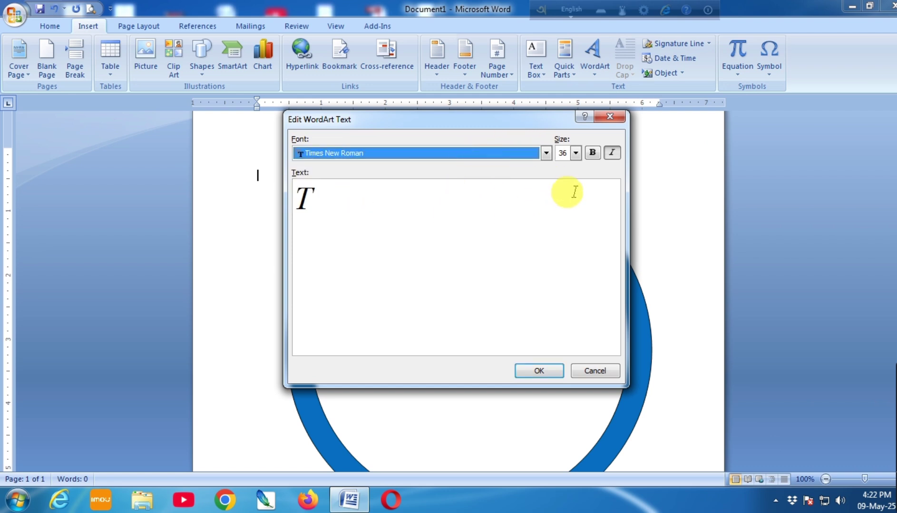
{"action": "left_click", "coordinate": [612, 153]}
{"action": "left_click", "coordinate": [535, 210]}
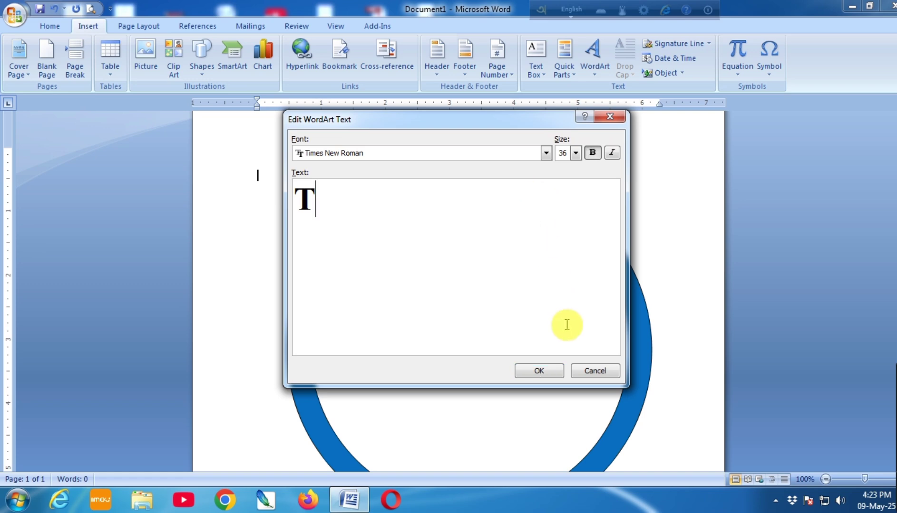
{"action": "left_click", "coordinate": [541, 375]}
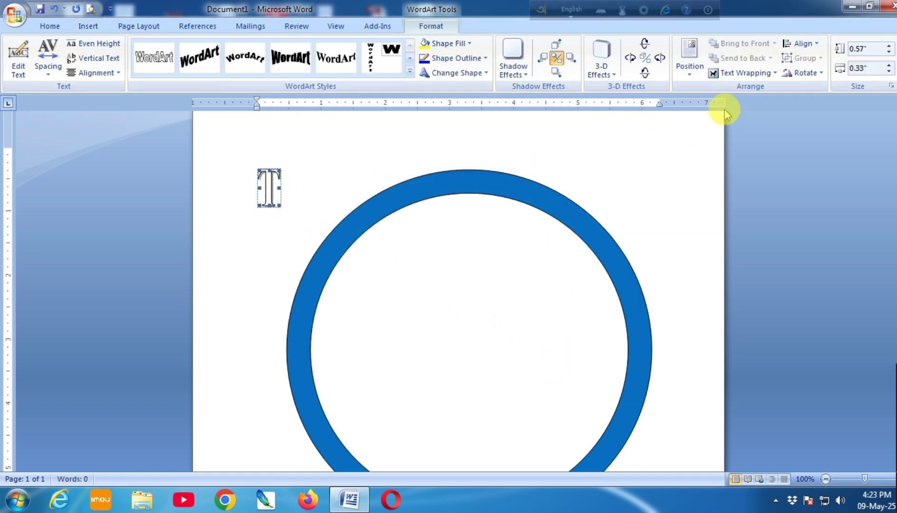
- Enlarge the T to about 1.76 by 1.25 inches and set it In Front of Text
{"action": "left_click", "coordinate": [740, 72]}
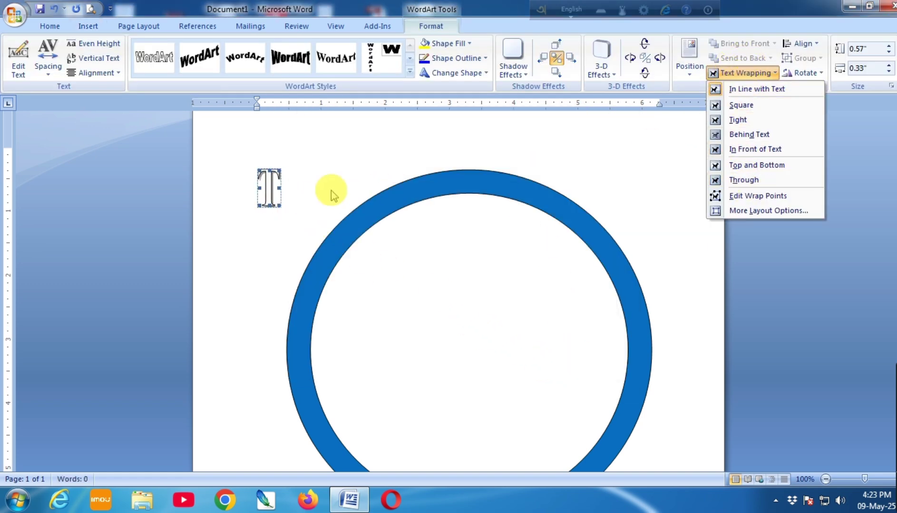
{"action": "left_click", "coordinate": [277, 215]}
{"action": "left_click_drag", "start_coordinate": [280, 206], "coordinate": [338, 282]}
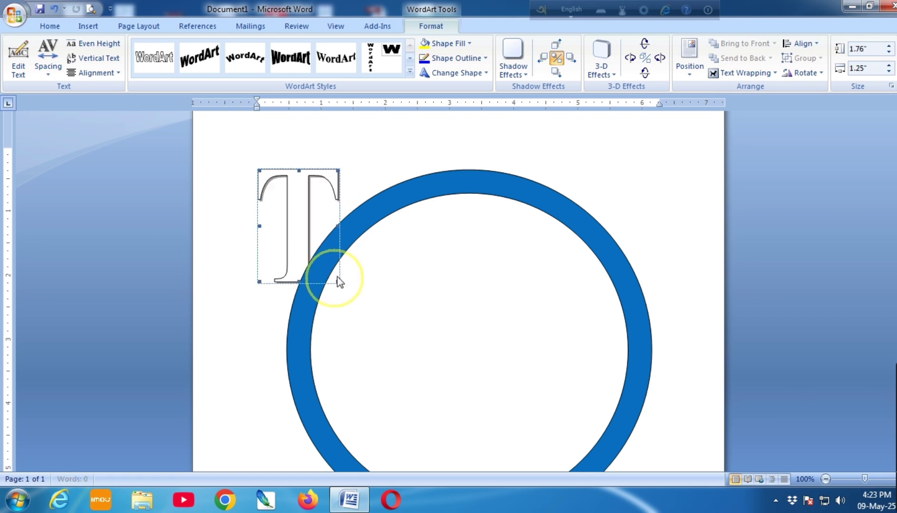
{"action": "left_click", "coordinate": [740, 72]}
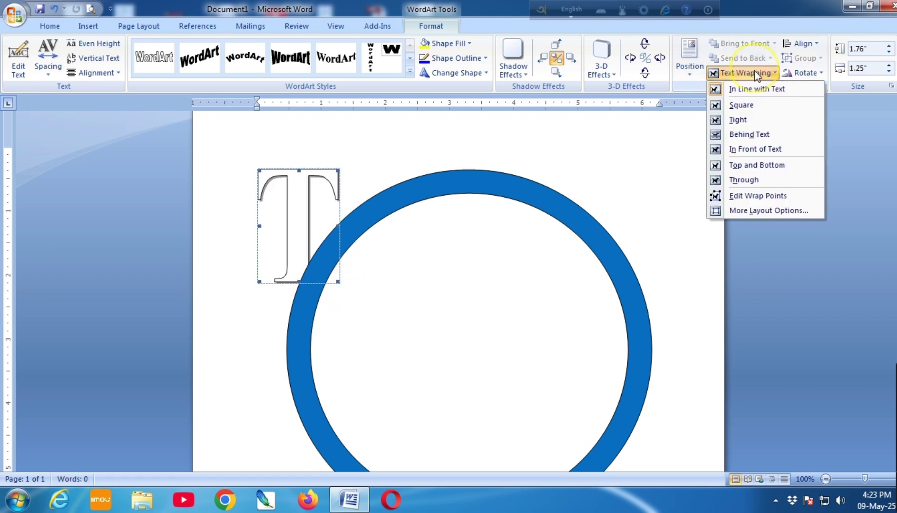
{"action": "left_click", "coordinate": [755, 149]}
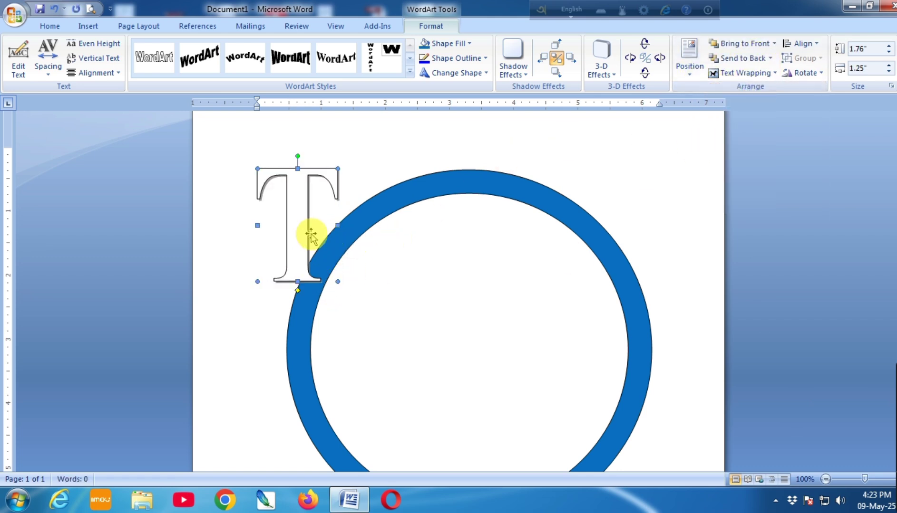
- Move the T into the ring and enlarge it to about 3.41 by 2.18 inches
{"action": "left_click", "coordinate": [450, 276]}
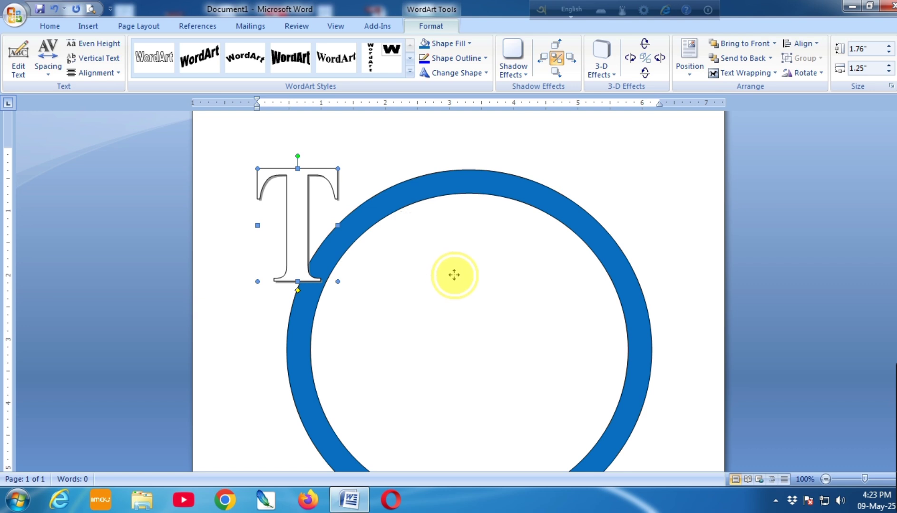
{"action": "left_click_drag", "start_coordinate": [454, 275], "coordinate": [465, 267]}
{"action": "scroll", "coordinate": [475, 247], "scroll_direction": "down", "scroll_amount": 5}
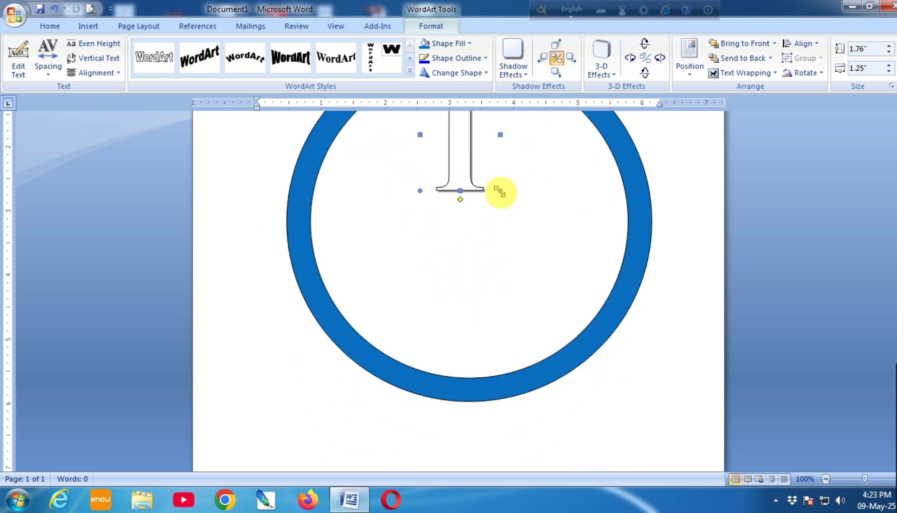
{"action": "left_click_drag", "start_coordinate": [499, 191], "coordinate": [559, 297]}
{"action": "left_click_drag", "start_coordinate": [498, 246], "coordinate": [475, 270]}
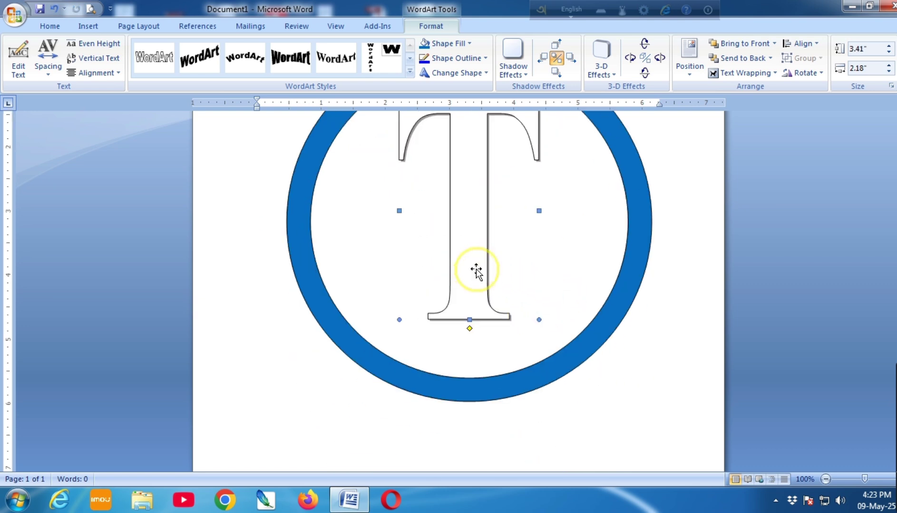
{"action": "scroll", "coordinate": [485, 270], "scroll_direction": "up", "scroll_amount": 1}
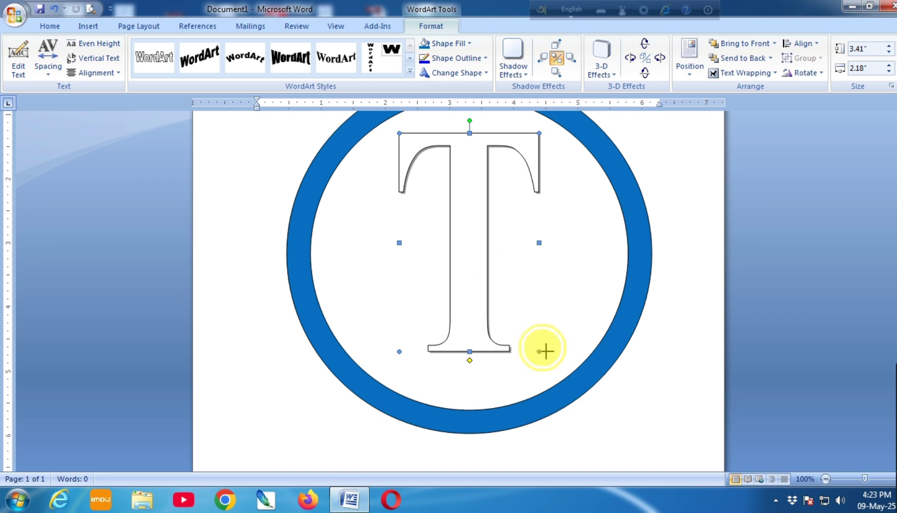
{"action": "left_click_drag", "start_coordinate": [556, 354], "coordinate": [557, 354]}
{"action": "scroll", "coordinate": [516, 330], "scroll_direction": "up", "scroll_amount": 2}
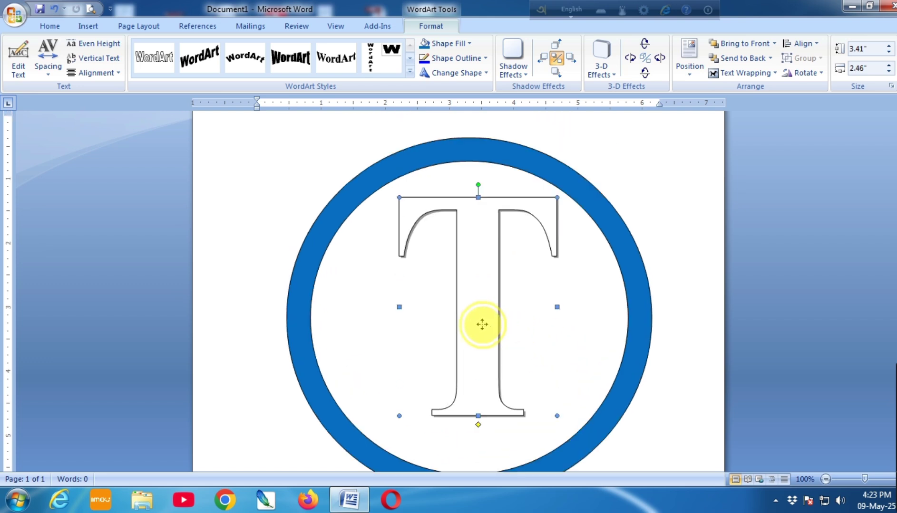
- Size the T to 4.12 by 2.58 inches, center it in the ring, and remove its shadow
{"action": "left_click_drag", "start_coordinate": [470, 320], "coordinate": [470, 322]}
{"action": "scroll", "coordinate": [542, 412], "scroll_direction": "down", "scroll_amount": 1}
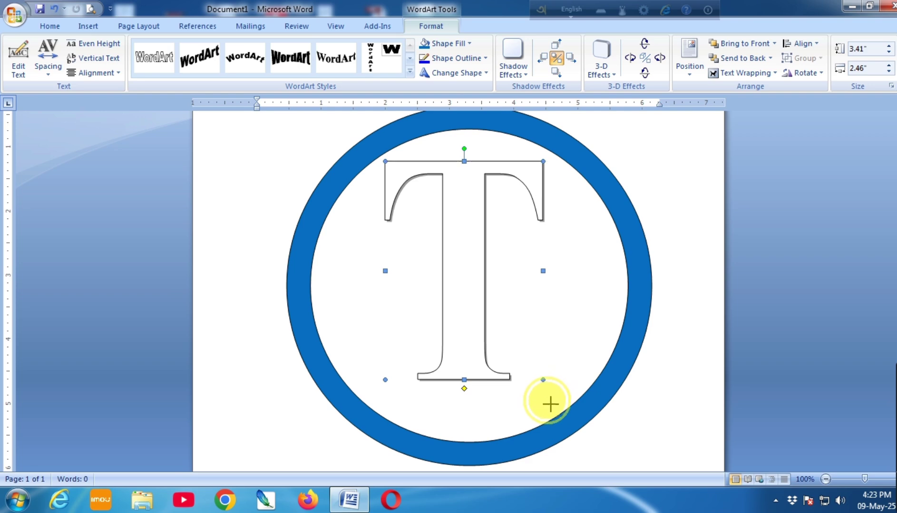
{"action": "left_click_drag", "start_coordinate": [550, 404], "coordinate": [550, 426]}
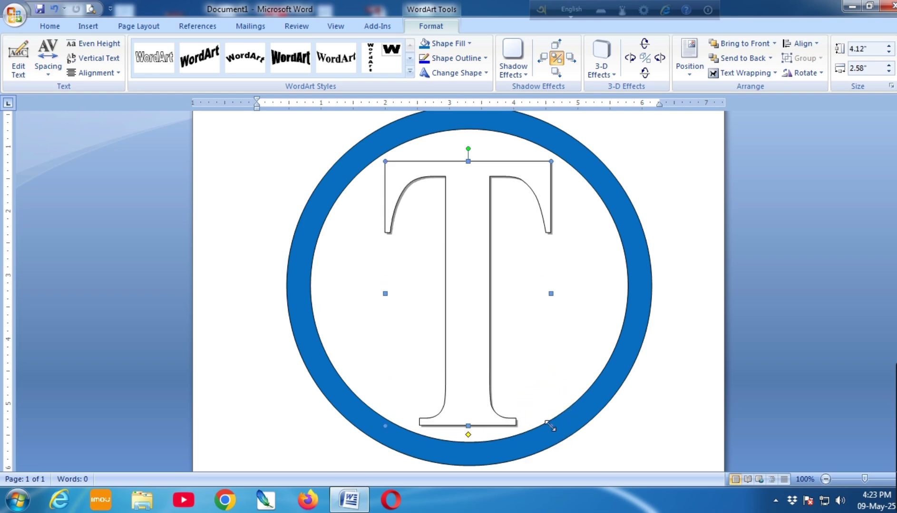
{"action": "left_click_drag", "start_coordinate": [550, 426], "coordinate": [548, 421]}
{"action": "key", "text": "Down"}
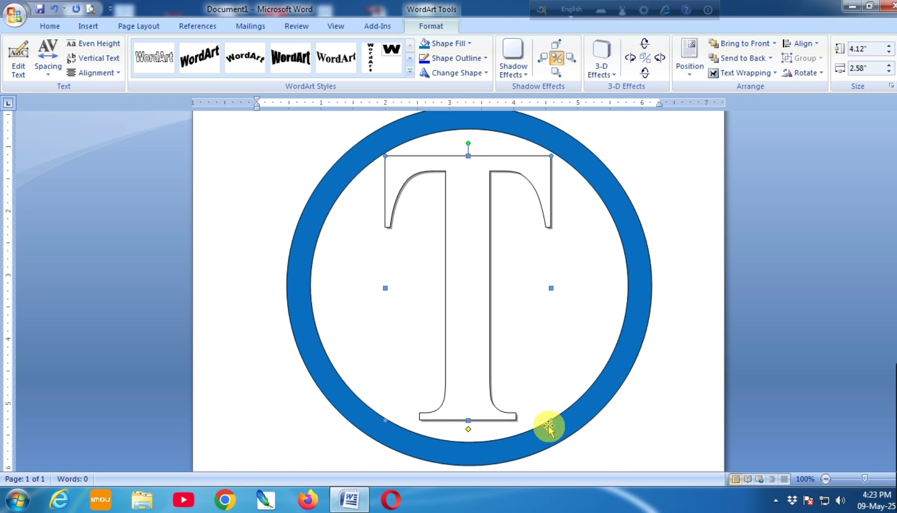
{"action": "key", "text": "Down"}
{"action": "left_click", "coordinate": [556, 62]}
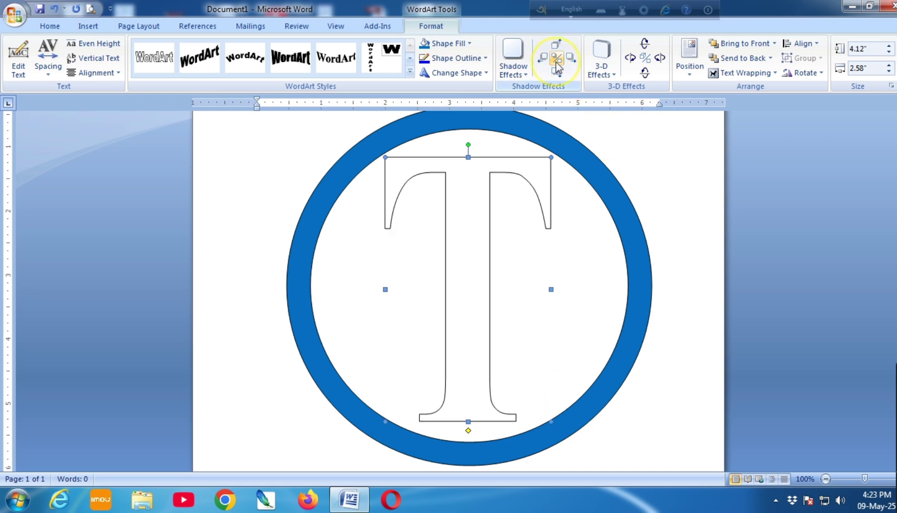
- Give the T a solid green fill with No Outline
{"action": "right_click", "coordinate": [473, 174]}
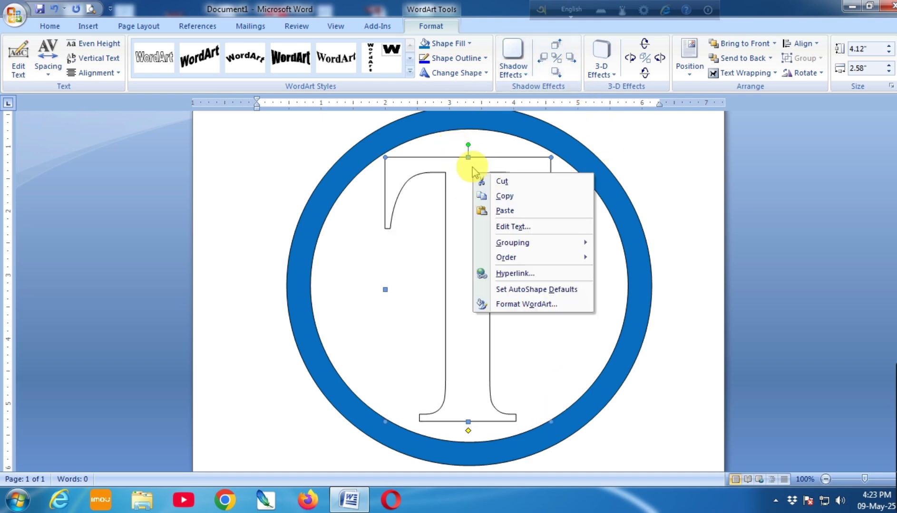
{"action": "left_click", "coordinate": [458, 45]}
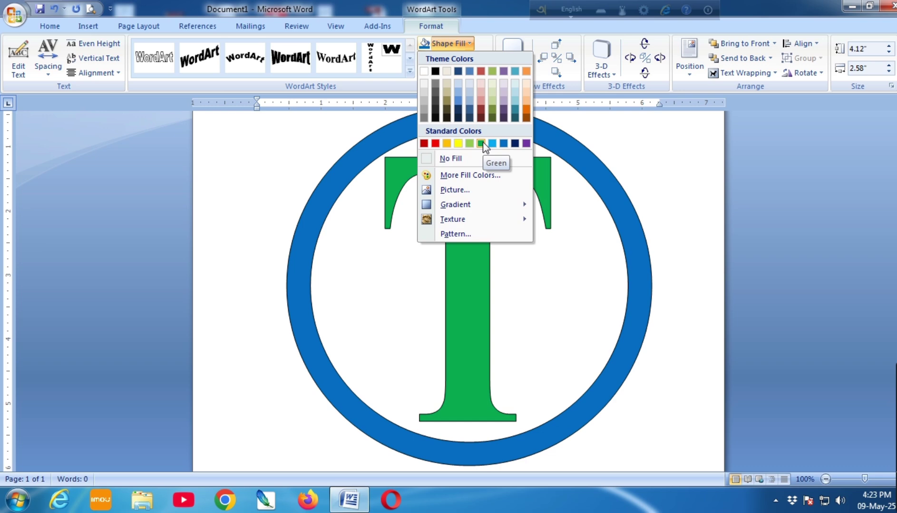
{"action": "left_click", "coordinate": [481, 143]}
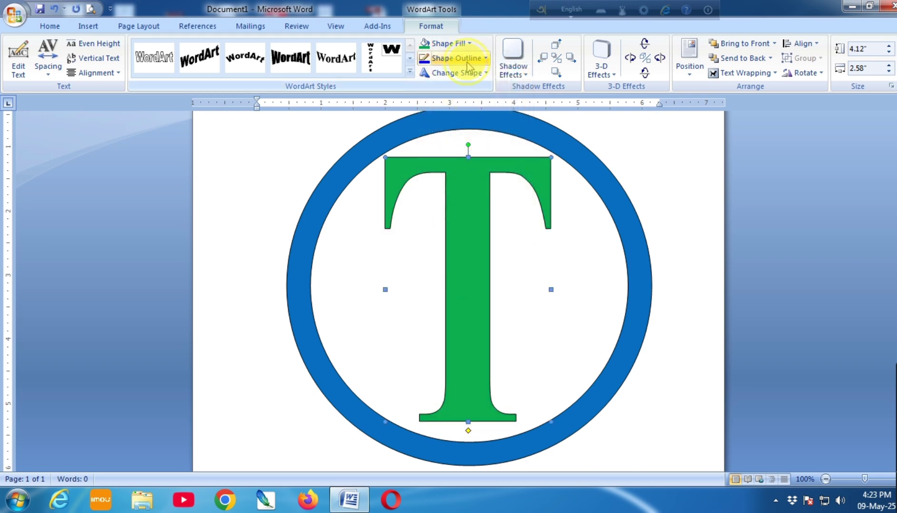
{"action": "left_click", "coordinate": [468, 67]}
{"action": "left_click", "coordinate": [477, 175]}
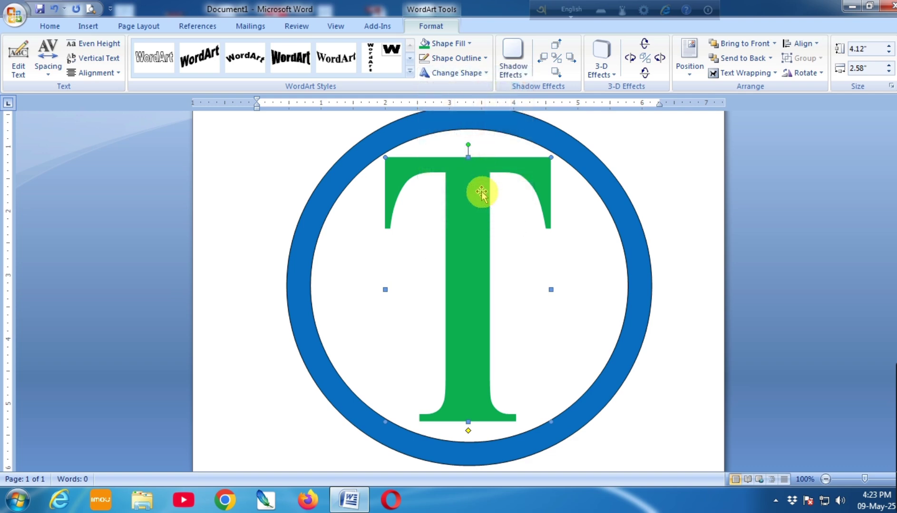
{"action": "left_click", "coordinate": [680, 220]}
{"action": "left_click", "coordinate": [474, 227]}
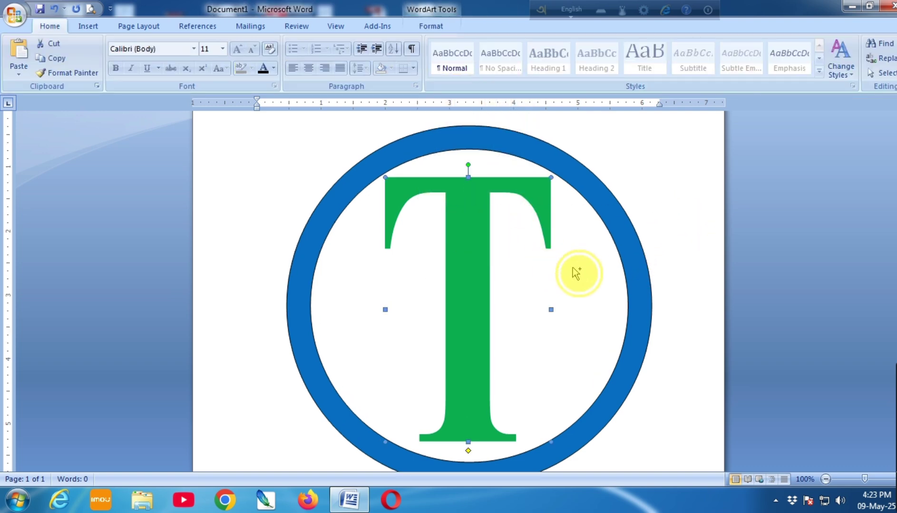
- Duplicate the T to the lower right and change the copy's letter to S
{"action": "left_click_drag", "start_coordinate": [475, 228], "coordinate": [613, 271]}
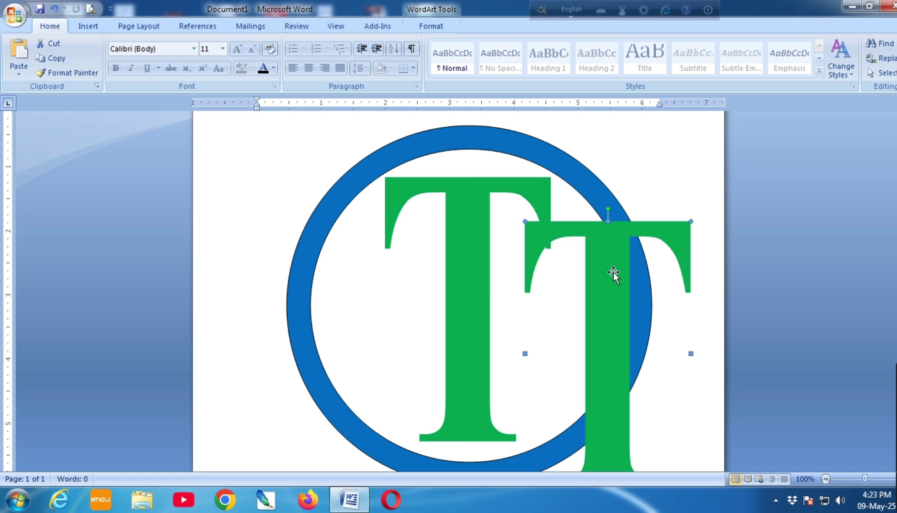
{"action": "right_click", "coordinate": [613, 277]}
{"action": "left_click", "coordinate": [639, 326]}
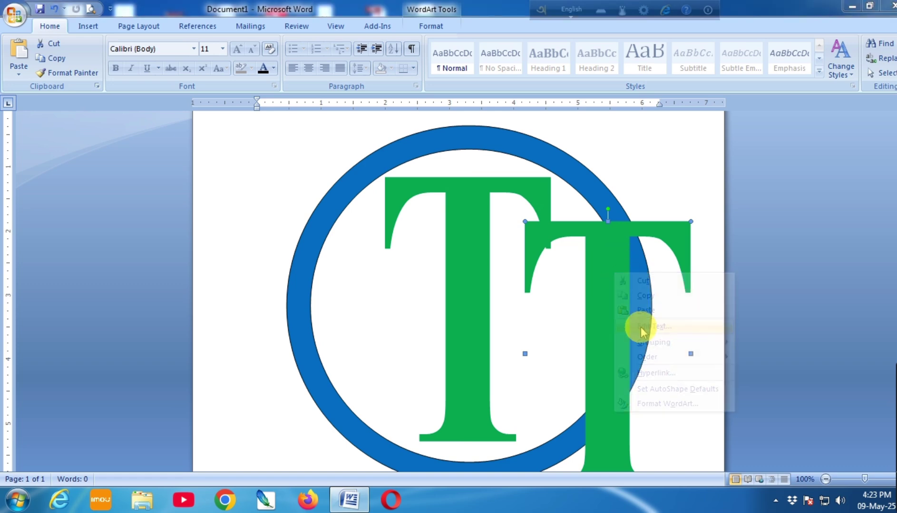
{"action": "type", "text": "S"}
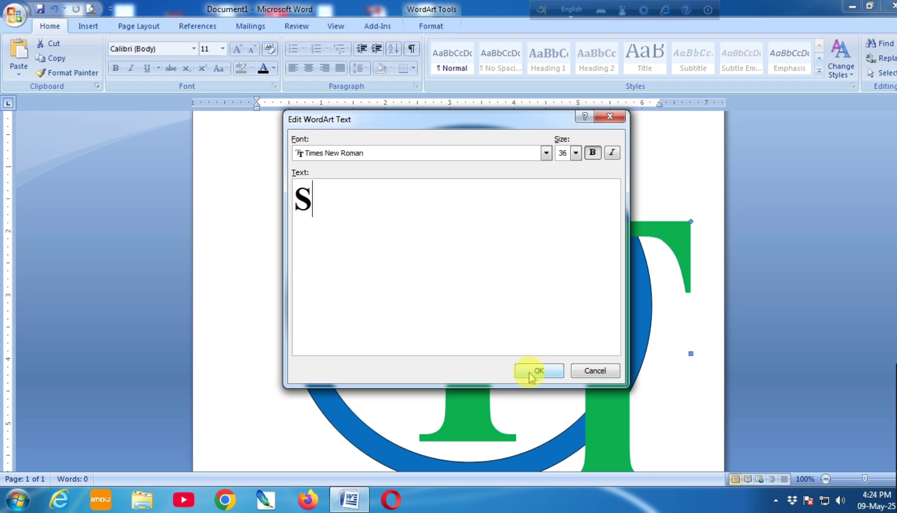
{"action": "left_click", "coordinate": [538, 371]}
- Shrink the S, move it over the T's stem, and stretch it across most of the T
{"action": "scroll", "coordinate": [630, 373], "scroll_direction": "down", "scroll_amount": 2}
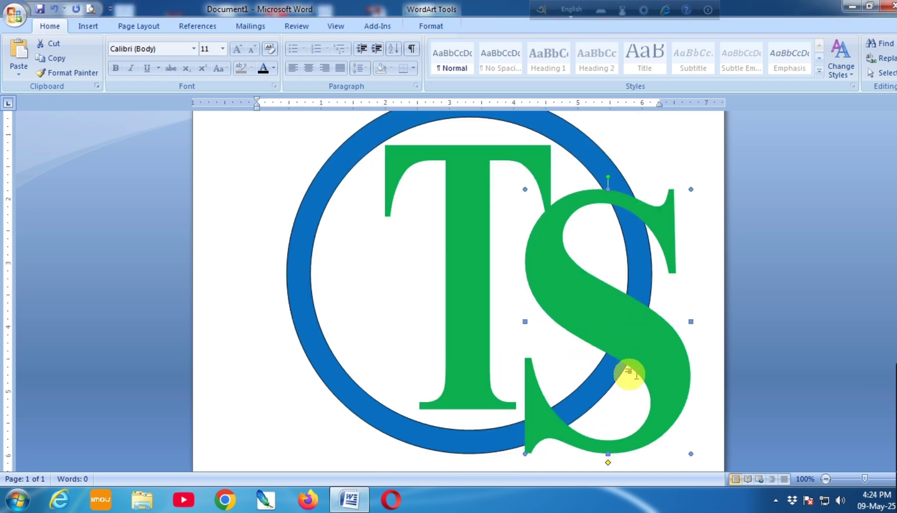
{"action": "scroll", "coordinate": [628, 374], "scroll_direction": "down", "scroll_amount": 1}
{"action": "left_click_drag", "start_coordinate": [691, 423], "coordinate": [627, 351]}
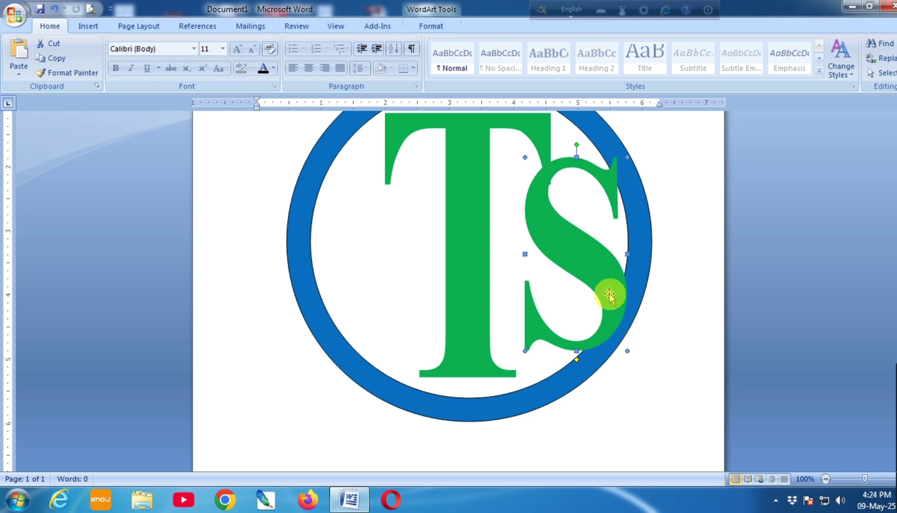
{"action": "left_click_drag", "start_coordinate": [610, 291], "coordinate": [508, 283]}
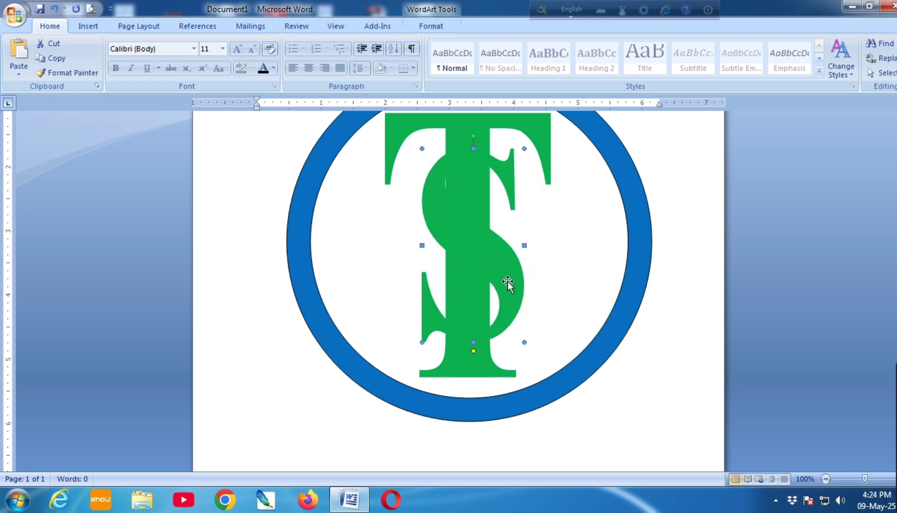
{"action": "left_click", "coordinate": [535, 347]}
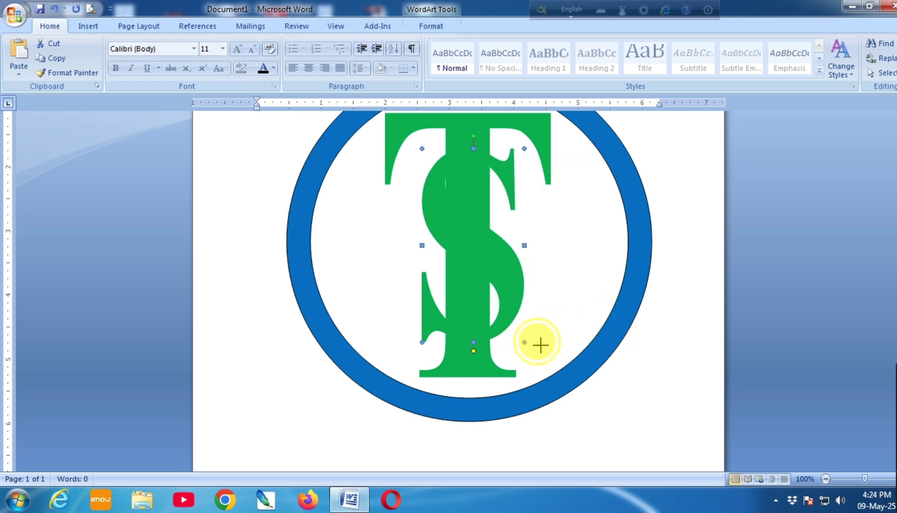
{"action": "mouse_move", "coordinate": [525, 342]}
{"action": "left_mouse_down"}
{"action": "mouse_move", "coordinate": [562, 347]}
{"action": "mouse_move", "coordinate": [540, 348]}
{"action": "left_mouse_up"}
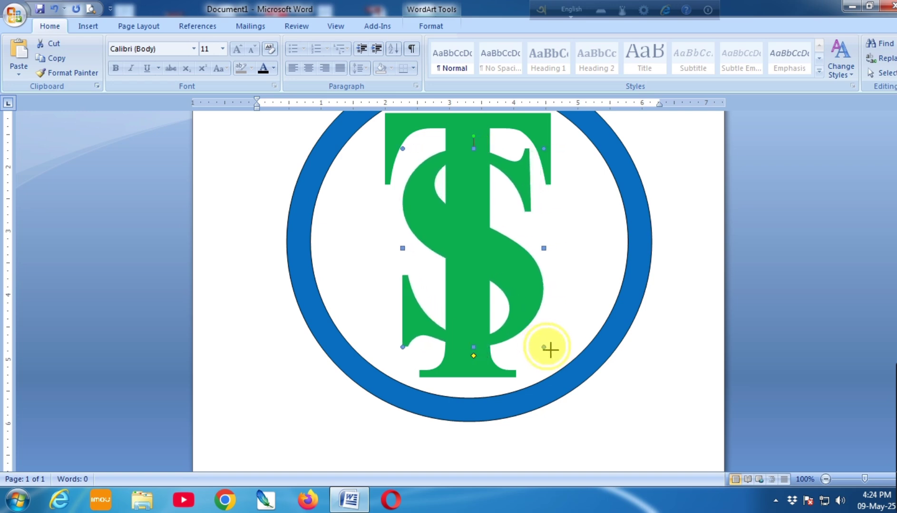
{"action": "left_click_drag", "start_coordinate": [558, 354], "coordinate": [542, 356]}
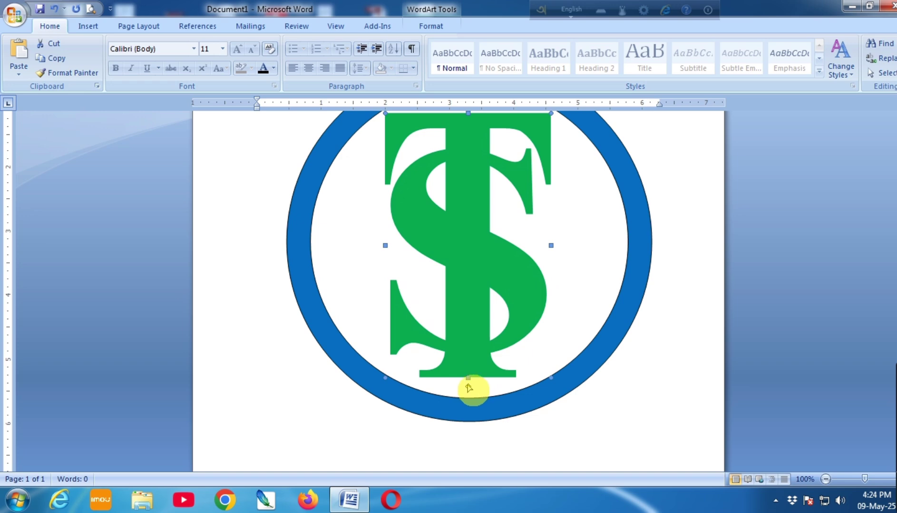
{"action": "left_click_drag", "start_coordinate": [467, 378], "coordinate": [468, 391]}
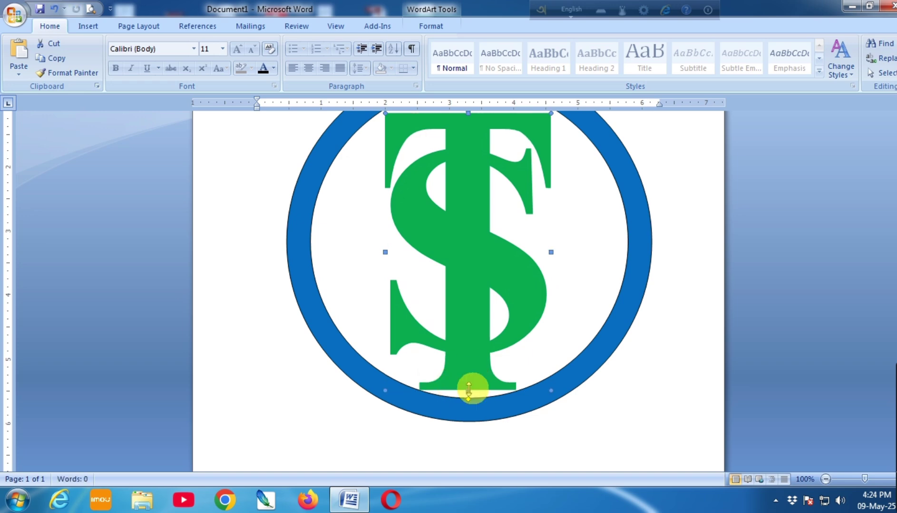
- Shorten the S from its bottom and nudge it down over the T
{"action": "left_click", "coordinate": [524, 288]}
{"action": "scroll", "coordinate": [525, 287], "scroll_direction": "up", "scroll_amount": 1}
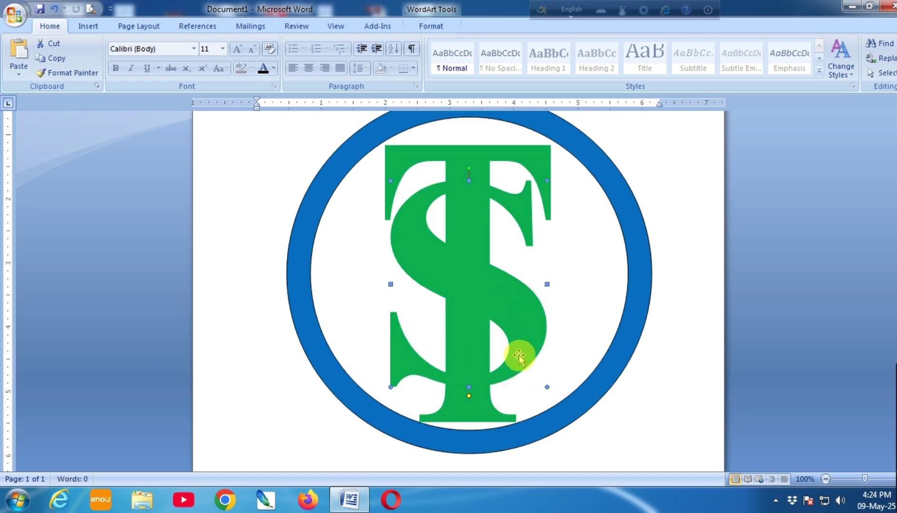
{"action": "left_click_drag", "start_coordinate": [470, 389], "coordinate": [469, 358]}
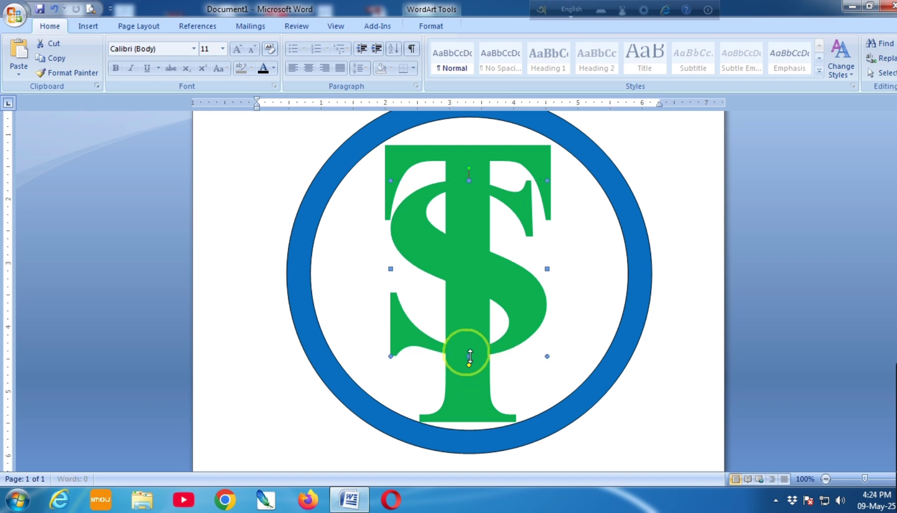
{"action": "key", "text": "Down"}
{"action": "key", "text": "Down"}
{"action": "key", "text": "Down"}
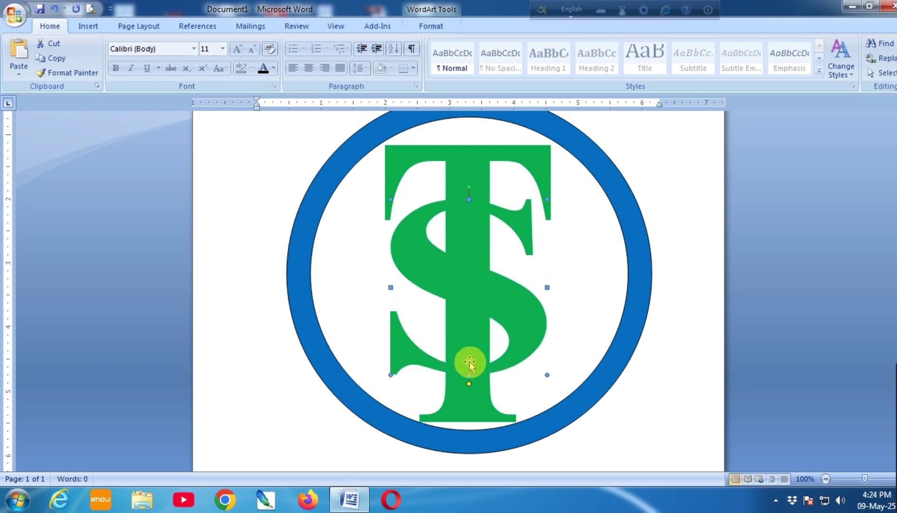
{"action": "key", "text": "Down"}
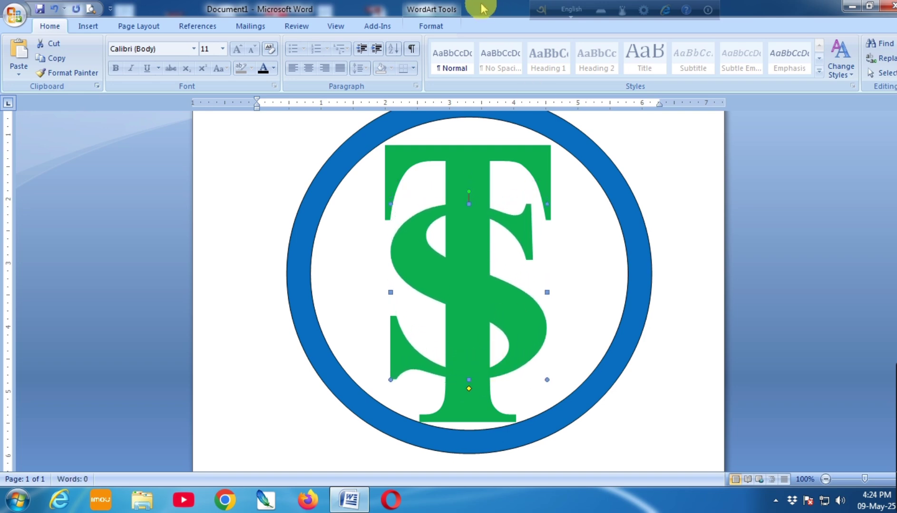
{"action": "left_click", "coordinate": [431, 26]}
- Give the S a solid red fill with No Outline
{"action": "left_click", "coordinate": [456, 43]}
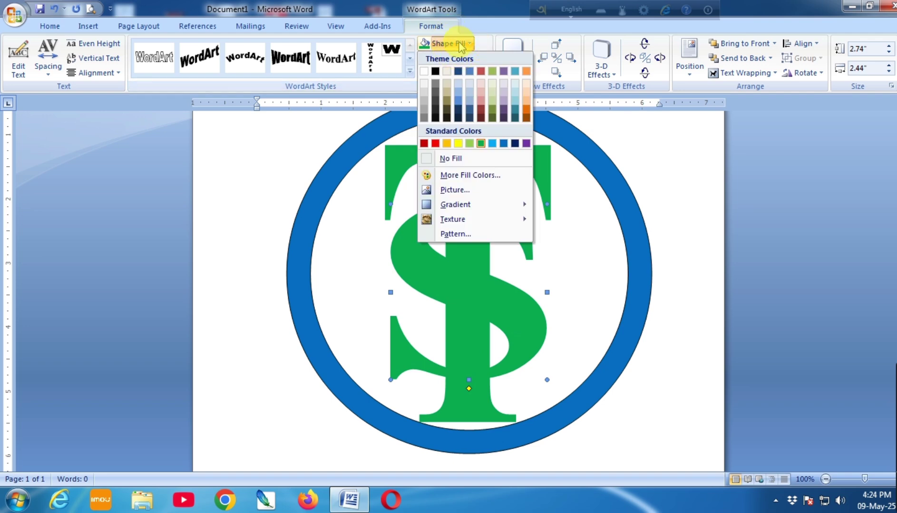
{"action": "left_click", "coordinate": [435, 144]}
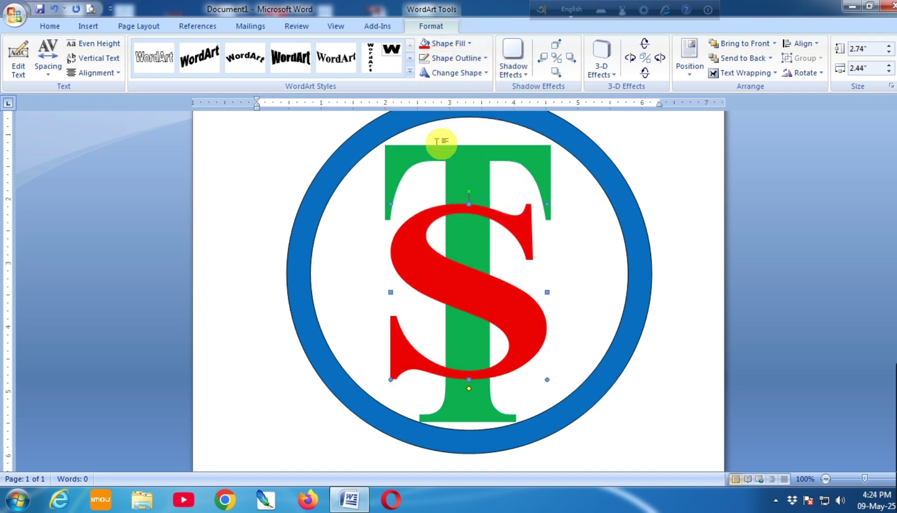
{"action": "left_click", "coordinate": [460, 58]}
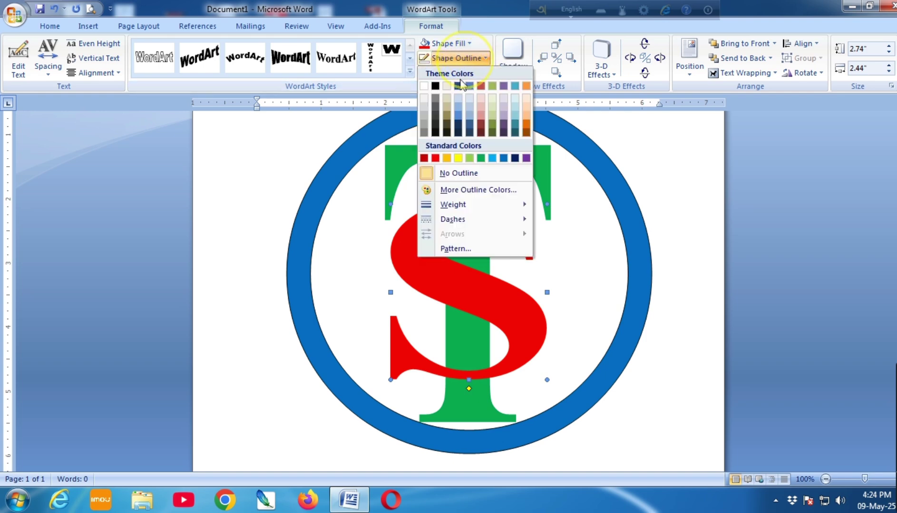
{"action": "left_click", "coordinate": [455, 174]}
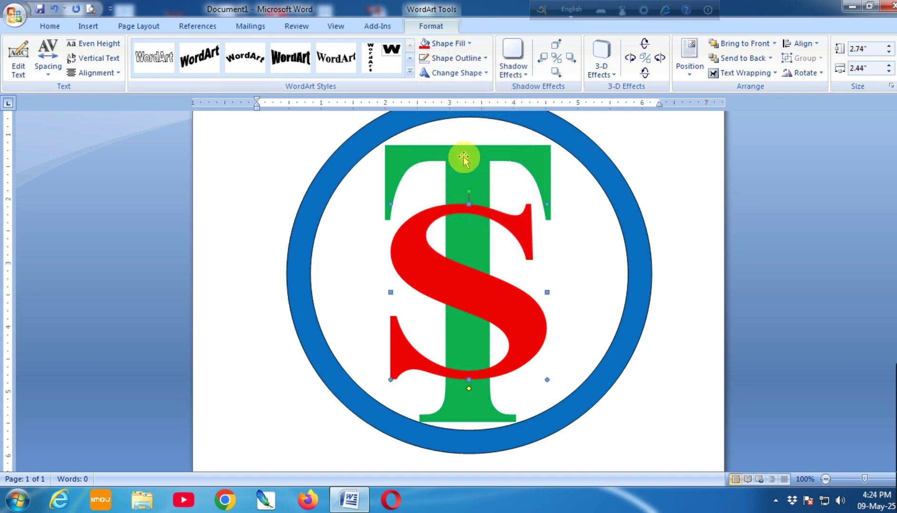
{"action": "left_click", "coordinate": [463, 159]}
{"action": "left_click", "coordinate": [88, 26]}
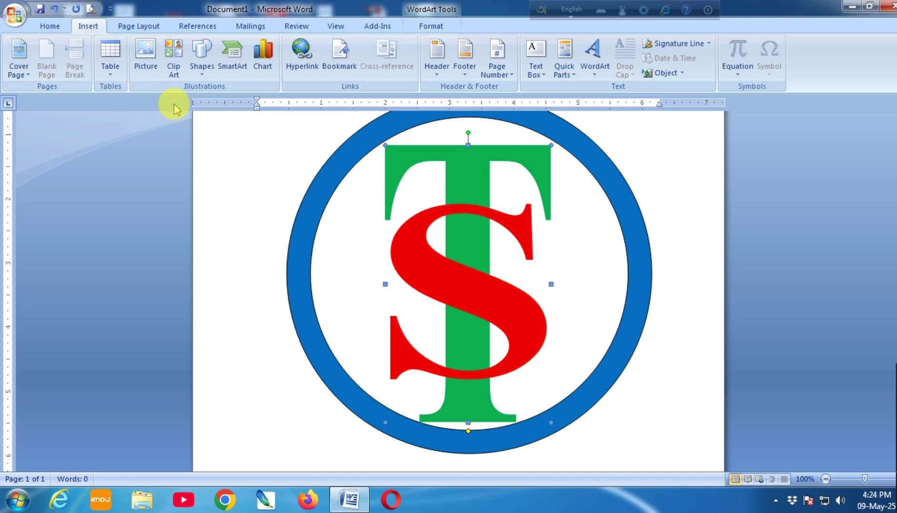
- Draw a small rectangle over the T's upper stem above the S
{"action": "left_click", "coordinate": [202, 60]}
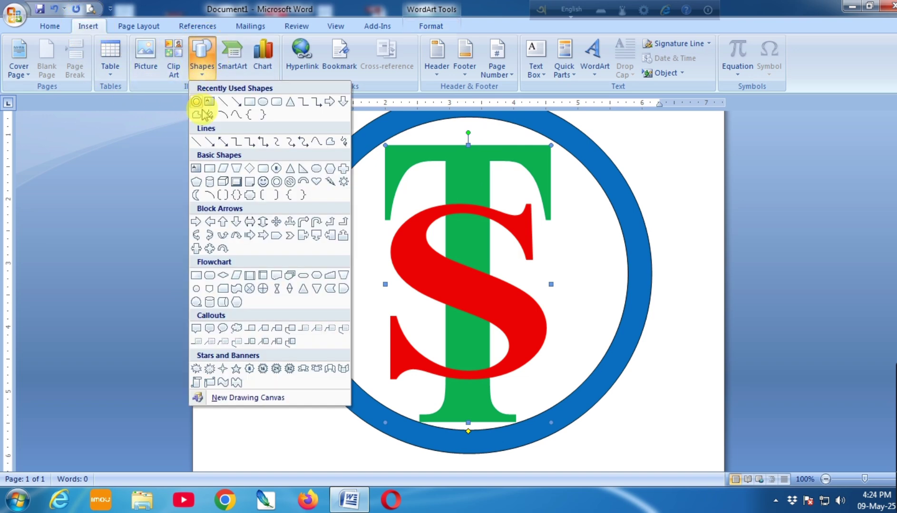
{"action": "left_click", "coordinate": [249, 103]}
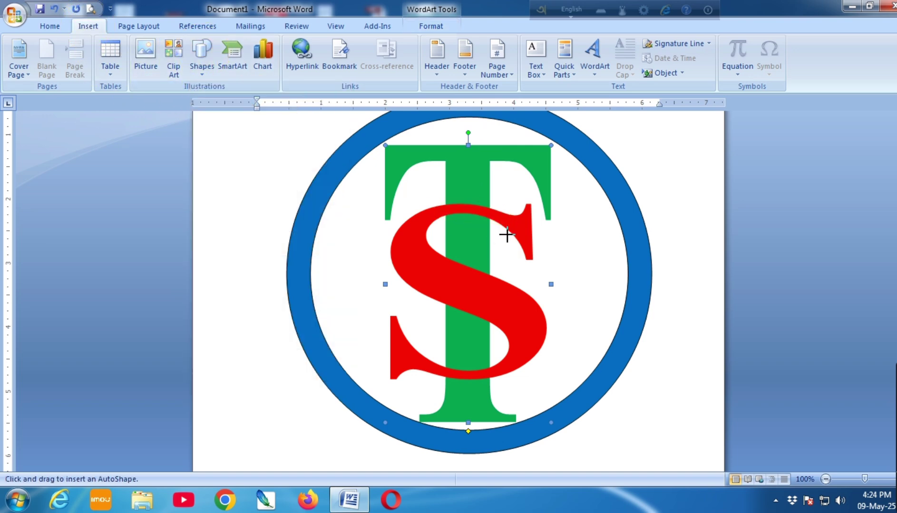
{"action": "scroll", "coordinate": [507, 234], "scroll_direction": "up", "scroll_amount": 7, "text": "ctrl"}
{"action": "scroll", "coordinate": [506, 234], "scroll_direction": "up", "scroll_amount": 2, "text": "ctrl"}
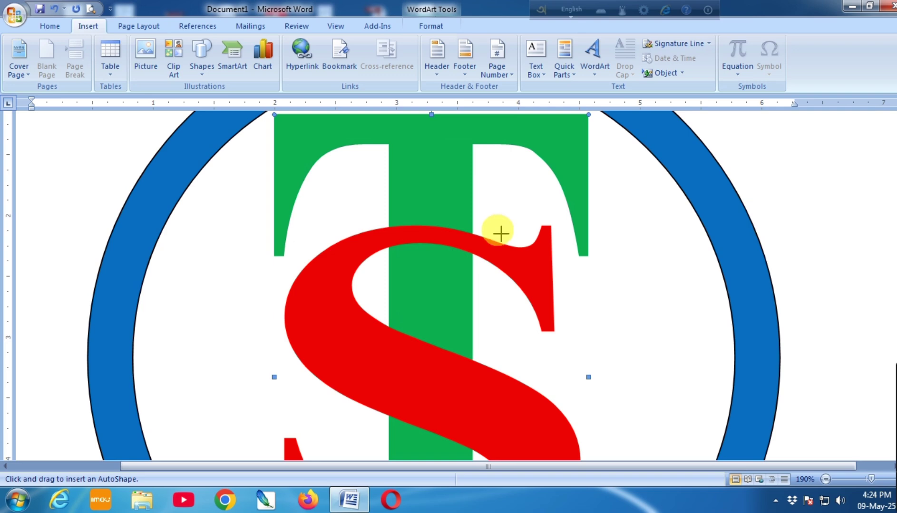
{"action": "scroll", "coordinate": [498, 229], "scroll_direction": "down", "scroll_amount": 1}
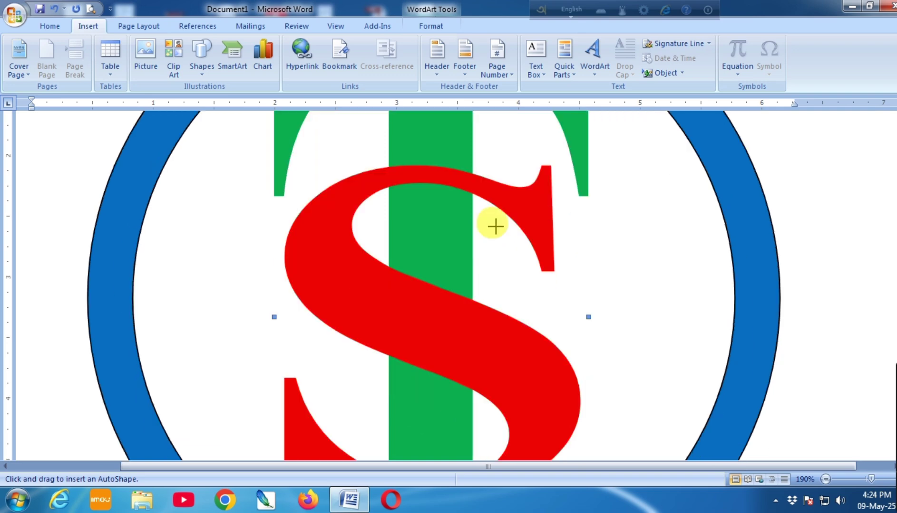
{"action": "scroll", "coordinate": [494, 226], "scroll_direction": "up", "scroll_amount": 1}
{"action": "scroll", "coordinate": [482, 214], "scroll_direction": "up", "scroll_amount": 1}
{"action": "scroll", "coordinate": [476, 212], "scroll_direction": "down", "scroll_amount": 1}
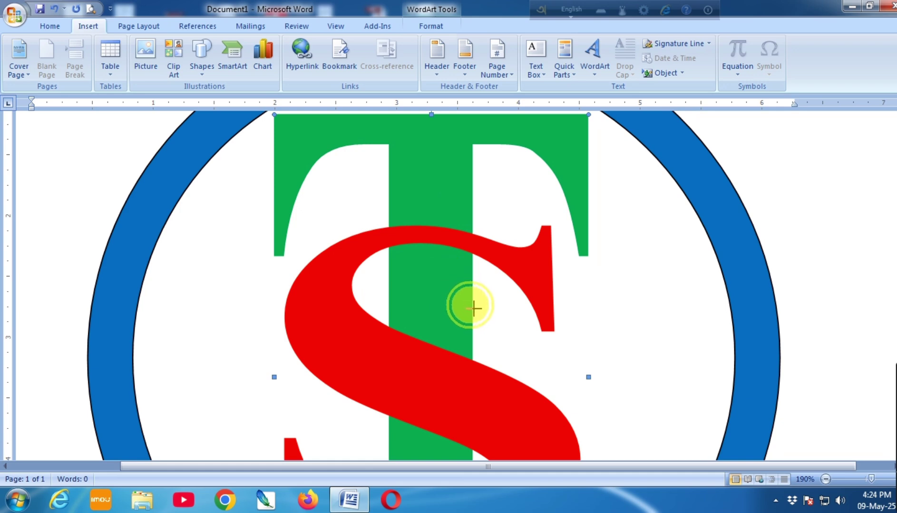
{"action": "left_click_drag", "start_coordinate": [474, 310], "coordinate": [473, 311]}
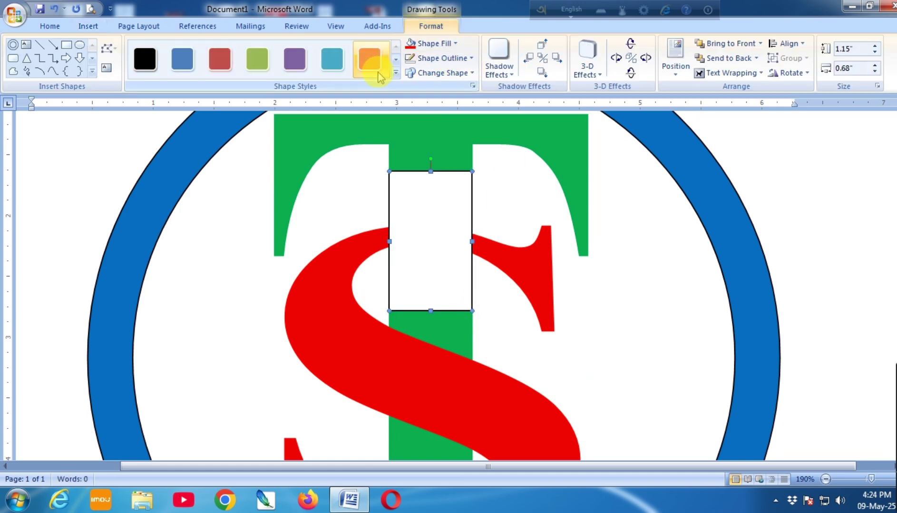
- Fill the rectangle green and remove its black outline
{"action": "left_click", "coordinate": [447, 44]}
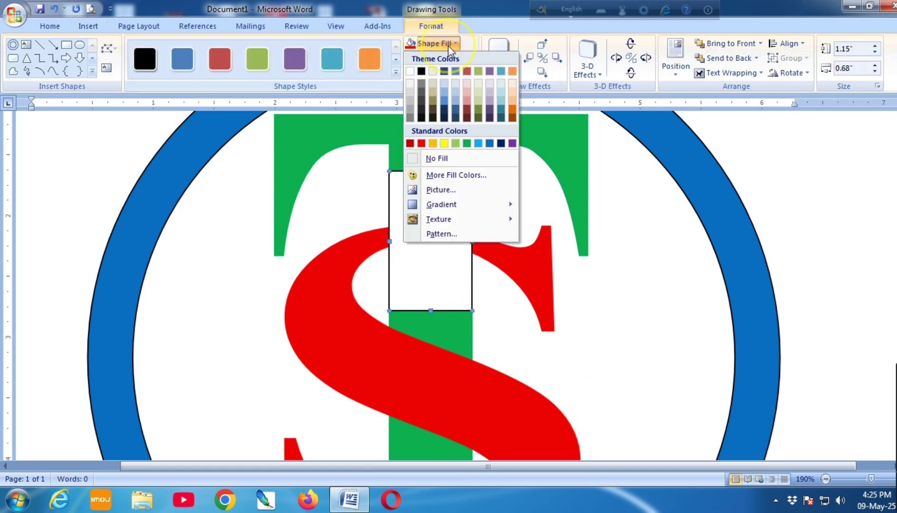
{"action": "left_click", "coordinate": [466, 143]}
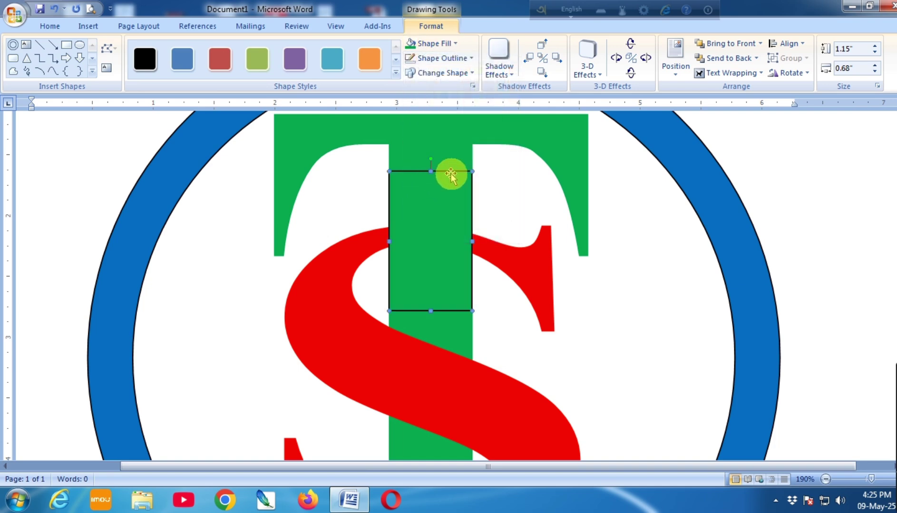
{"action": "left_click", "coordinate": [449, 58]}
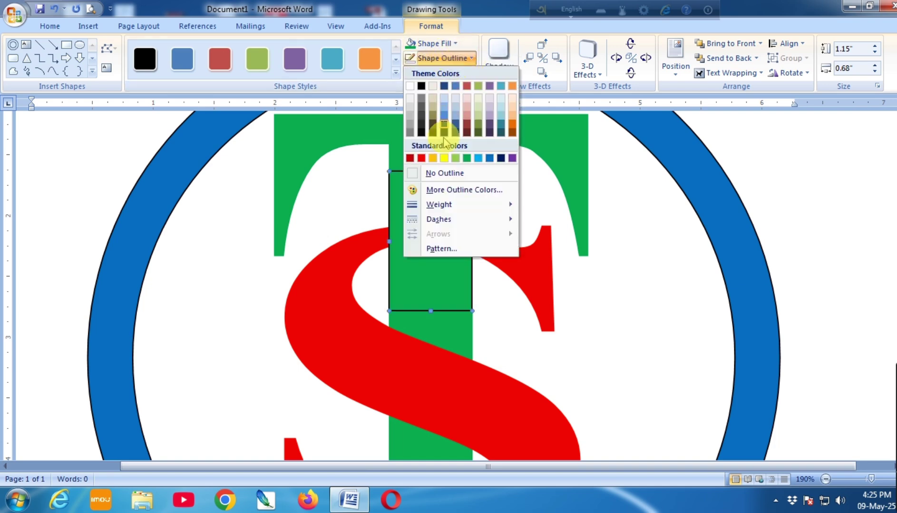
{"action": "left_click", "coordinate": [431, 173]}
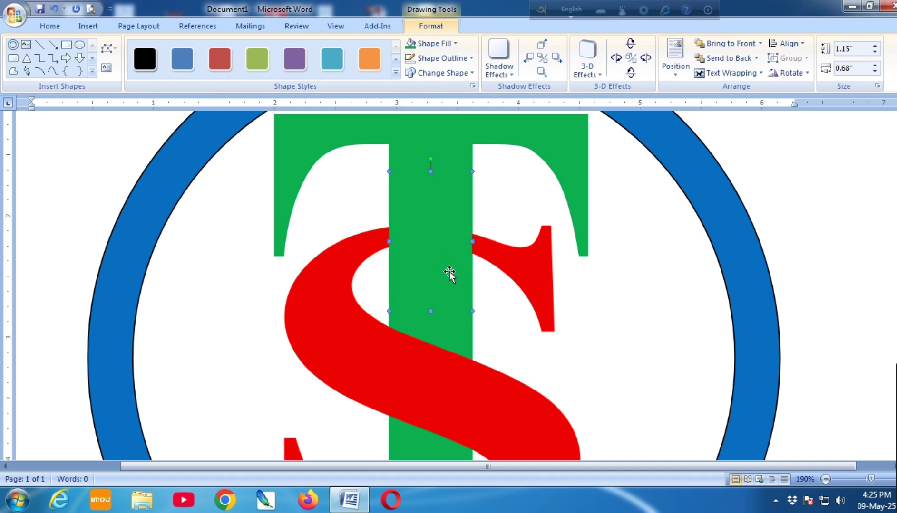
{"action": "left_click", "coordinate": [448, 273]}
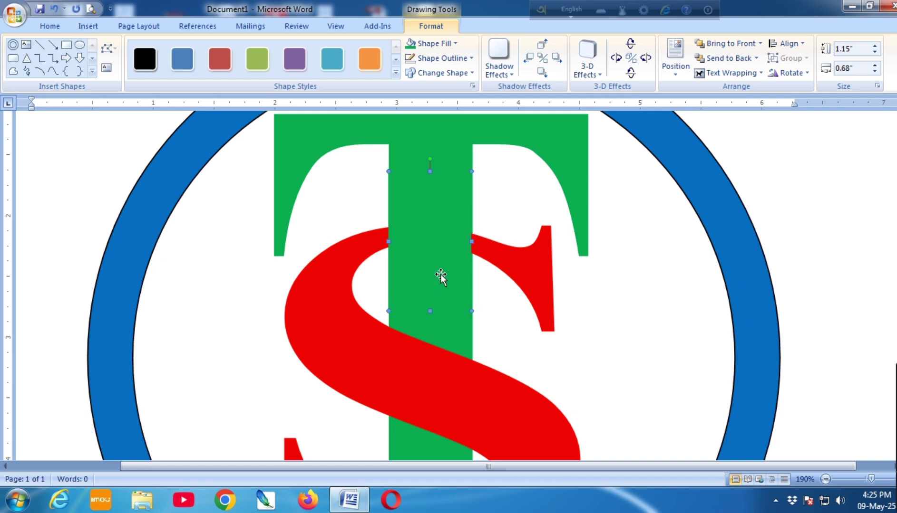
- Copy the green bar and paste a duplicate
{"action": "scroll", "coordinate": [441, 278], "scroll_direction": "down", "scroll_amount": 5}
{"action": "scroll", "coordinate": [432, 250], "scroll_direction": "up", "scroll_amount": 3}
{"action": "scroll", "coordinate": [440, 209], "scroll_direction": "up", "scroll_amount": 2}
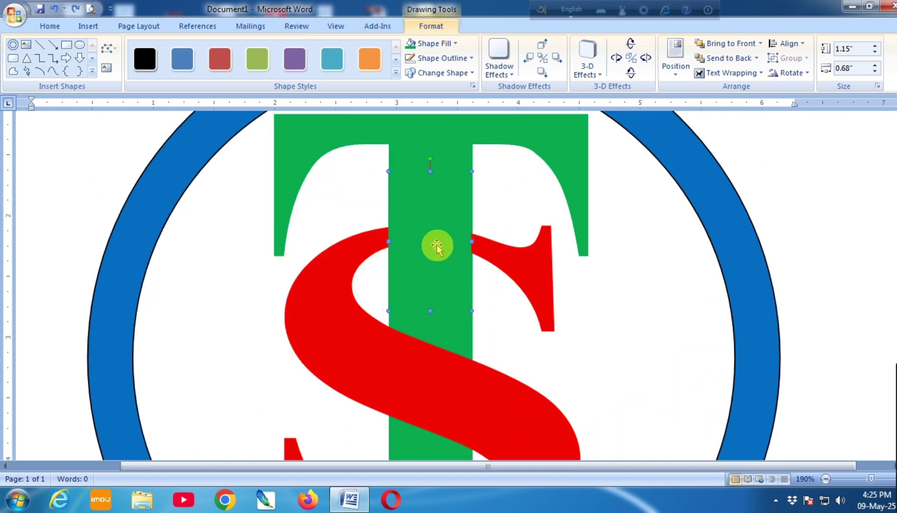
{"action": "right_click", "coordinate": [437, 246]}
{"action": "left_click", "coordinate": [482, 270]}
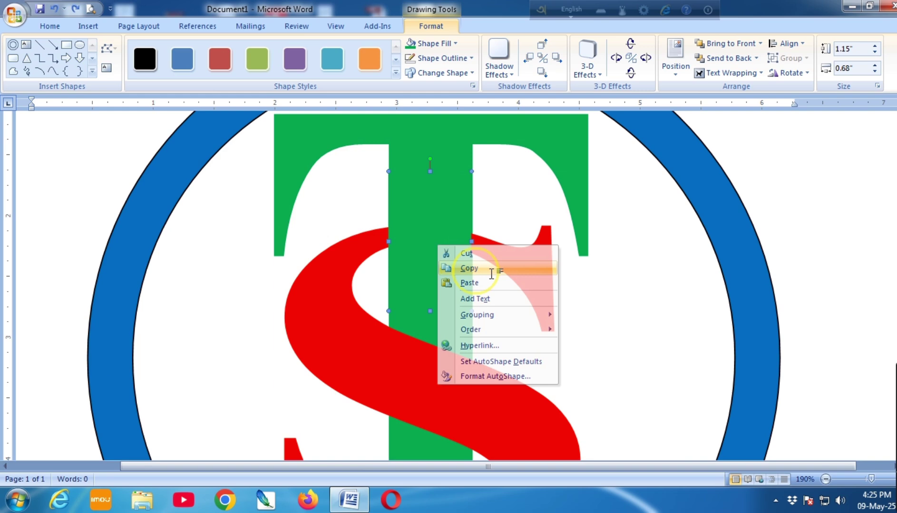
{"action": "left_click", "coordinate": [787, 260]}
{"action": "key", "text": "ctrl+v"}
- Move the pasted green bar down onto the T's lower stem, covering the S's lower curve
{"action": "scroll", "coordinate": [661, 294], "scroll_direction": "down", "scroll_amount": 4}
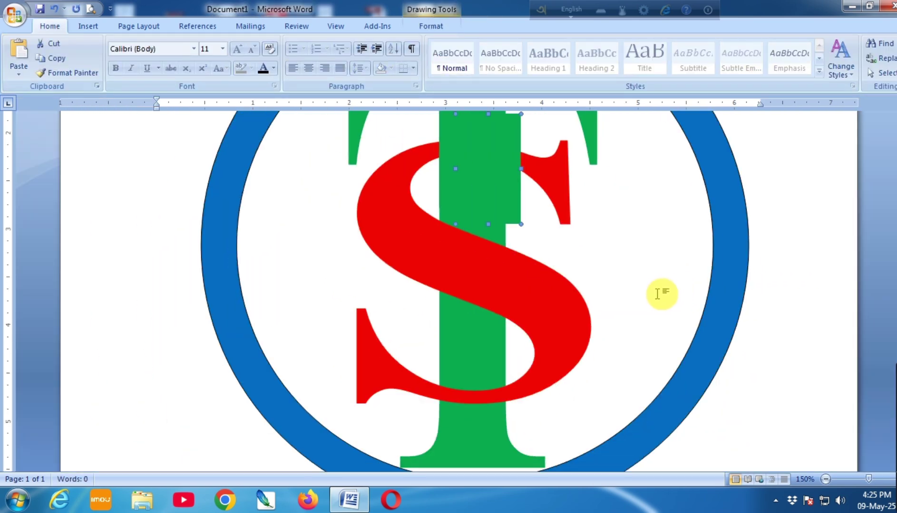
{"action": "mouse_move", "coordinate": [502, 184]}
{"action": "left_mouse_down"}
{"action": "mouse_move", "coordinate": [484, 412]}
{"action": "mouse_move", "coordinate": [486, 390]}
{"action": "left_mouse_up"}
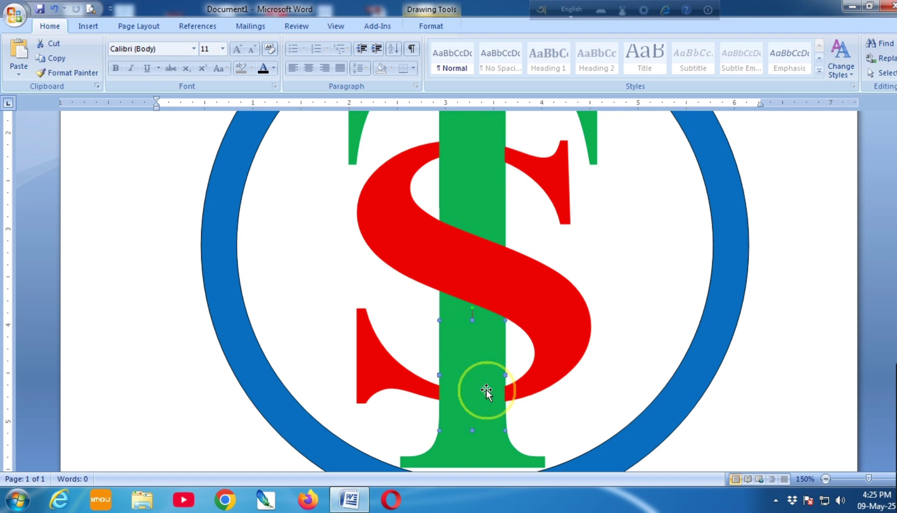
{"action": "scroll", "coordinate": [790, 404], "scroll_direction": "down", "scroll_amount": 5, "text": "ctrl"}
{"action": "left_click", "coordinate": [705, 404]}
{"action": "scroll", "coordinate": [702, 400], "scroll_direction": "down", "scroll_amount": 2, "text": "ctrl"}
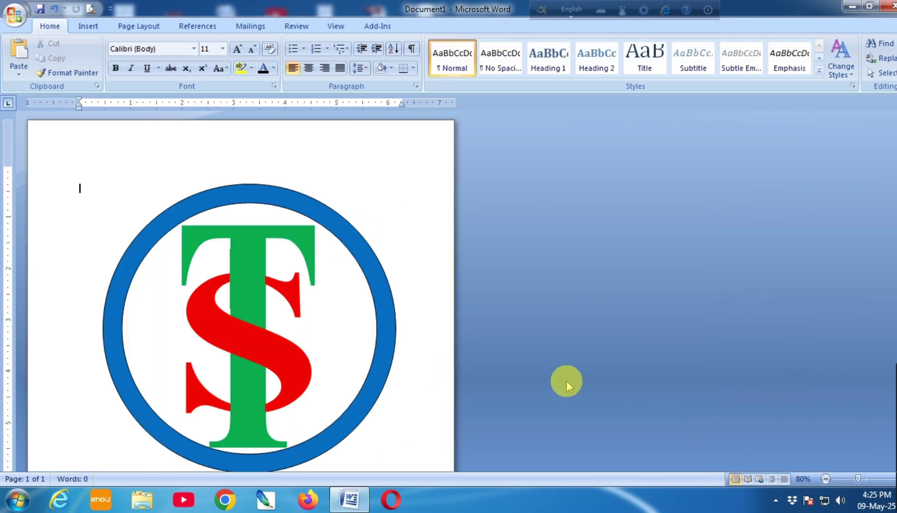
{"action": "scroll", "coordinate": [566, 380], "scroll_direction": "down", "scroll_amount": 1, "text": "ctrl"}
{"action": "scroll", "coordinate": [274, 410], "scroll_direction": "up", "scroll_amount": 2, "text": "ctrl"}
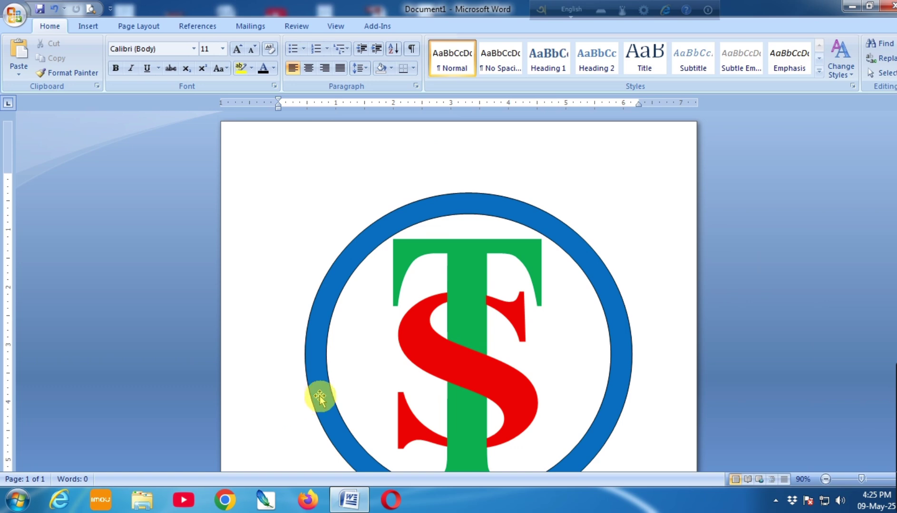
{"action": "scroll", "coordinate": [320, 395], "scroll_direction": "down", "scroll_amount": 3}
{"action": "left_click", "coordinate": [465, 219]}
- Undo the last grouping, then select the ring, T and S and group them into one logo
{"action": "right_click", "coordinate": [464, 219]}
{"action": "mouse_move", "coordinate": [505, 270]}
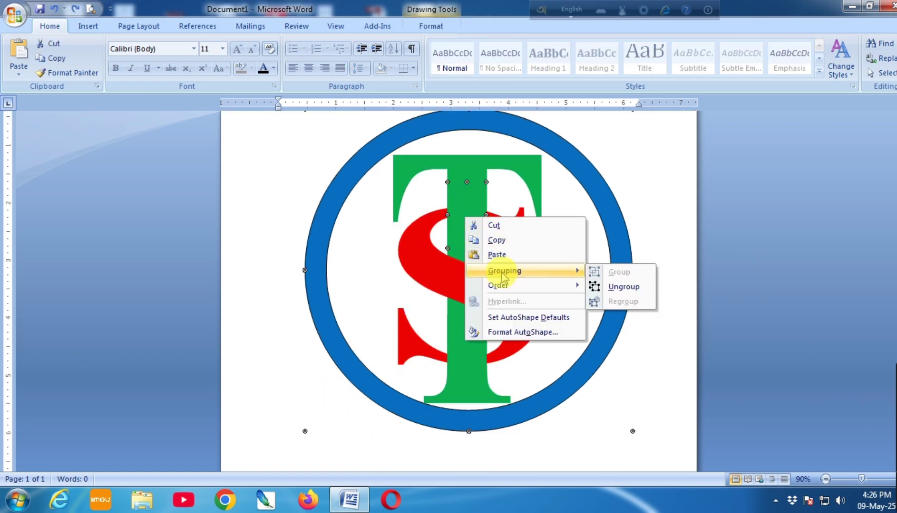
{"action": "key", "text": "Escape"}
{"action": "left_click", "coordinate": [57, 8]}
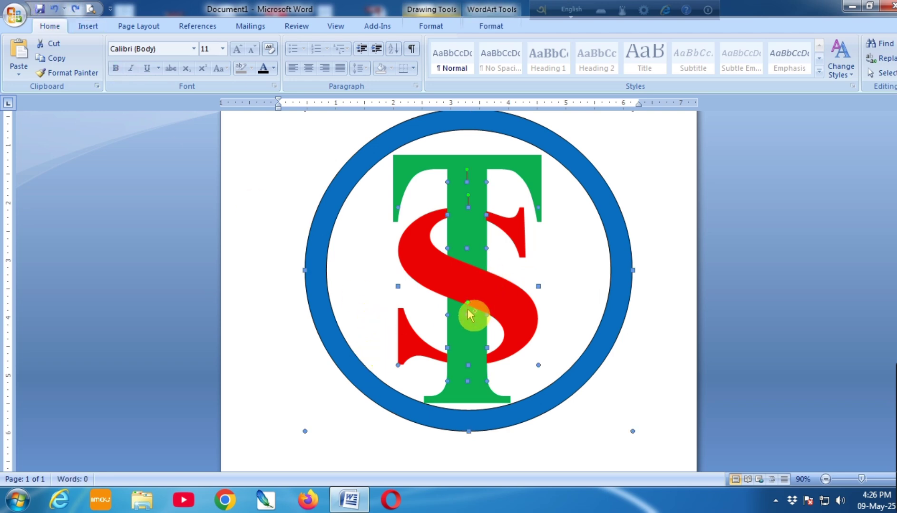
{"action": "left_click", "coordinate": [468, 295]}
{"action": "left_click", "coordinate": [468, 295], "text": "shift"}
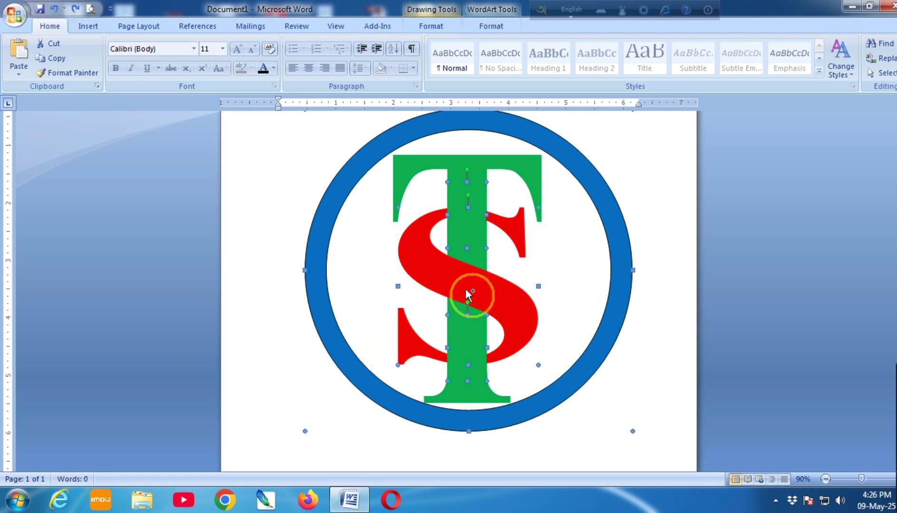
{"action": "left_click", "coordinate": [412, 164], "text": "shift"}
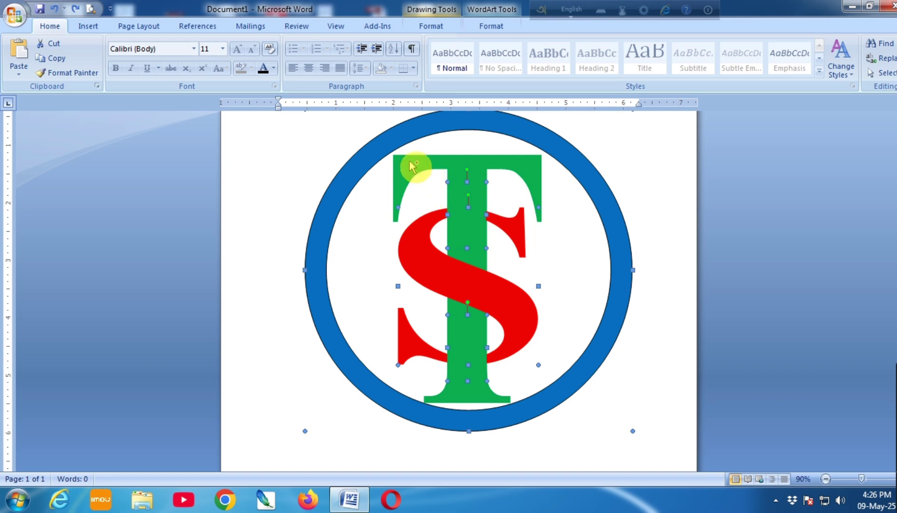
{"action": "right_click", "coordinate": [409, 164]}
{"action": "mouse_move", "coordinate": [462, 214]}
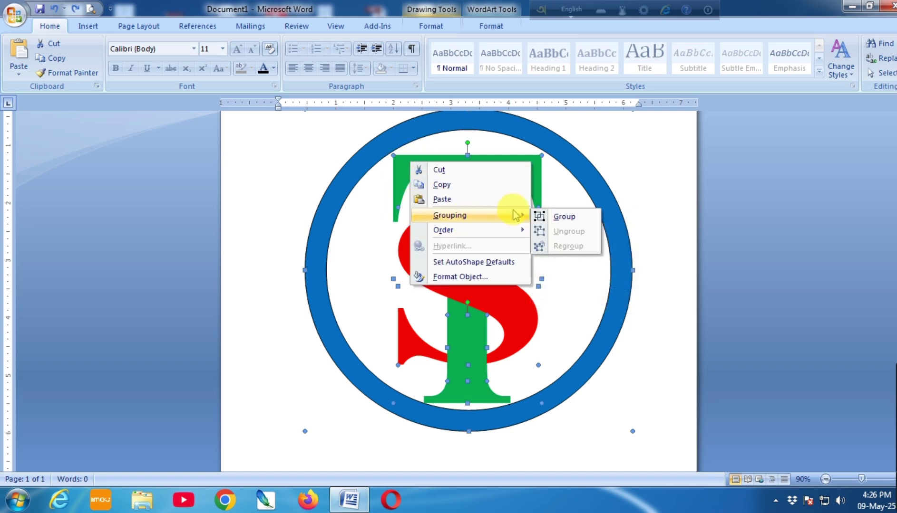
{"action": "left_click", "coordinate": [564, 217]}
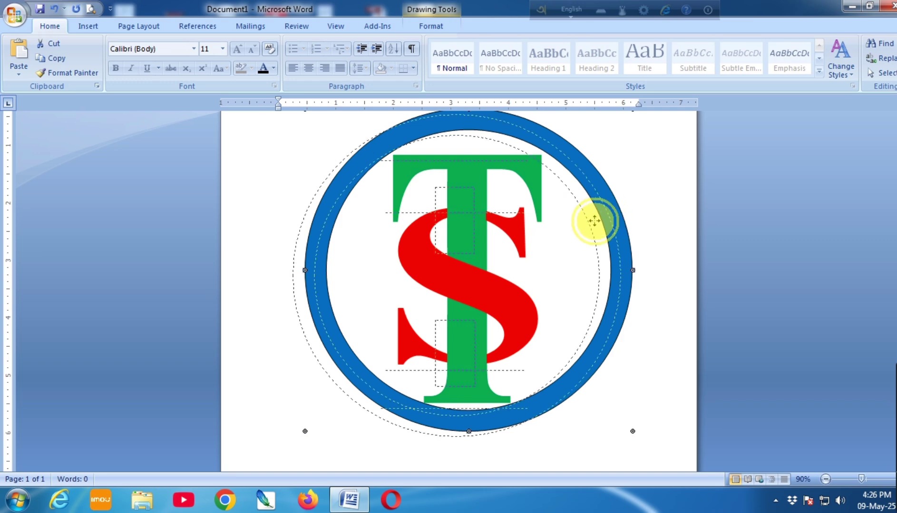
- Move the grouped logo slightly down and left on the page
{"action": "mouse_move", "coordinate": [607, 216]}
{"action": "left_mouse_down"}
{"action": "mouse_move", "coordinate": [594, 221]}
{"action": "mouse_move", "coordinate": [569, 263]}
{"action": "mouse_move", "coordinate": [596, 214]}
{"action": "mouse_move", "coordinate": [580, 274]}
{"action": "left_mouse_up"}
{"action": "scroll", "coordinate": [584, 278], "scroll_direction": "down", "scroll_amount": 1}
{"action": "scroll", "coordinate": [584, 278], "scroll_direction": "down", "scroll_amount": 3}
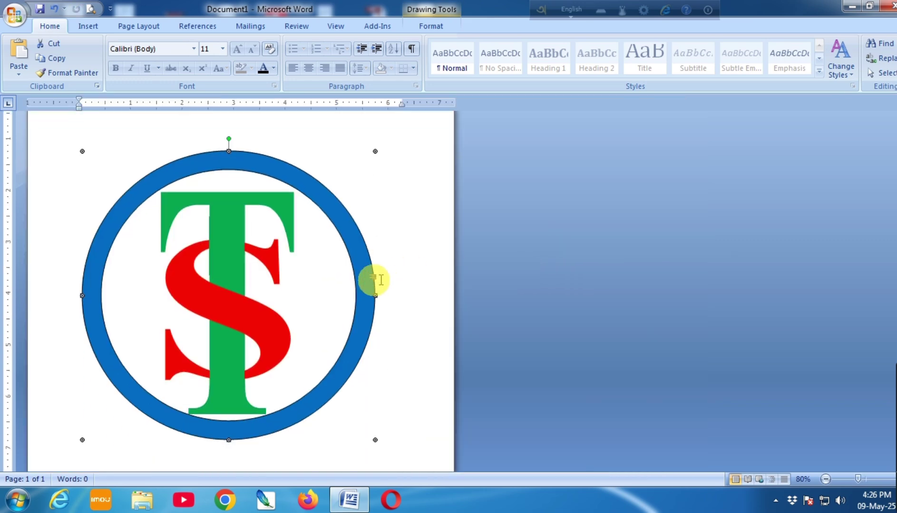
{"action": "scroll", "coordinate": [376, 264], "scroll_direction": "down", "scroll_amount": 2}
{"action": "scroll", "coordinate": [405, 241], "scroll_direction": "up", "scroll_amount": 2, "text": "ctrl"}
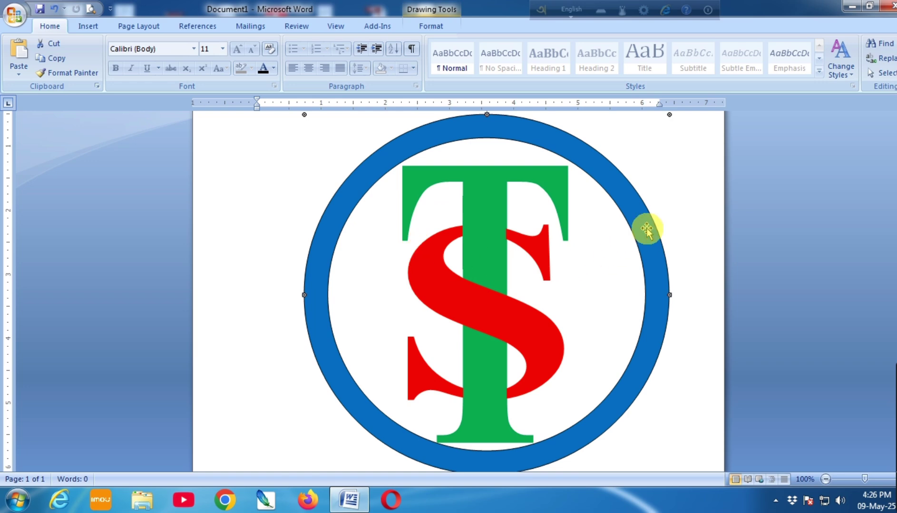
{"action": "left_click_drag", "start_coordinate": [643, 231], "coordinate": [627, 240]}
{"action": "scroll", "coordinate": [627, 240], "scroll_direction": "down", "scroll_amount": 3, "text": "ctrl"}
{"action": "right_click", "coordinate": [257, 241]}
- Fill the grouped logo with the rainbow desktop image as a custom texture
{"action": "left_click", "coordinate": [333, 358]}
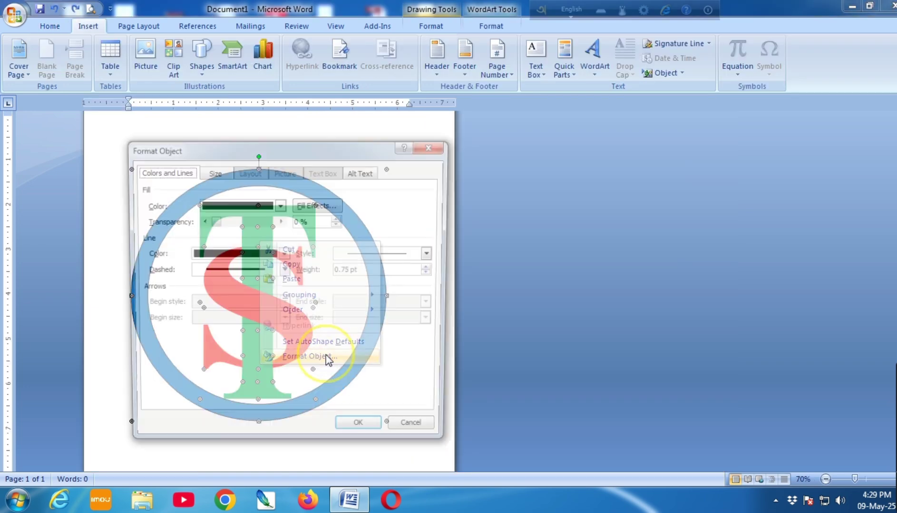
{"action": "left_click", "coordinate": [301, 208]}
{"action": "left_click", "coordinate": [387, 126]}
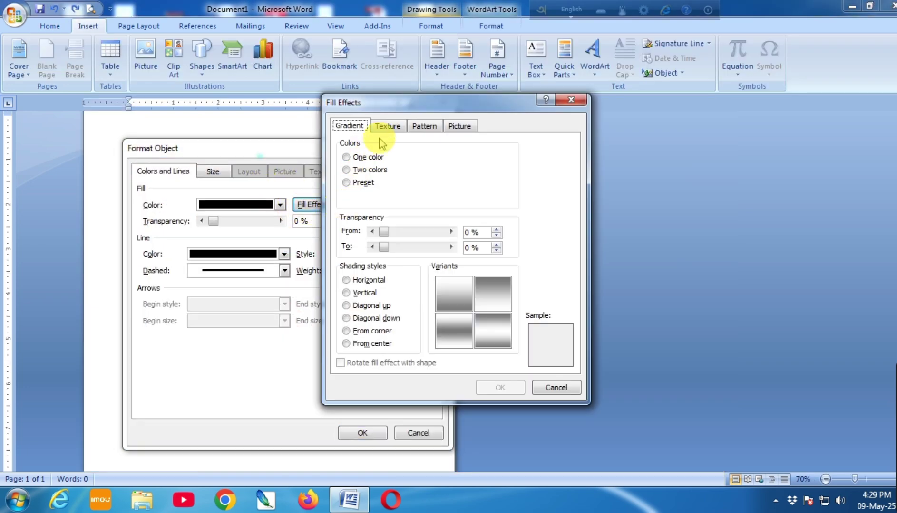
{"action": "left_click", "coordinate": [489, 338]}
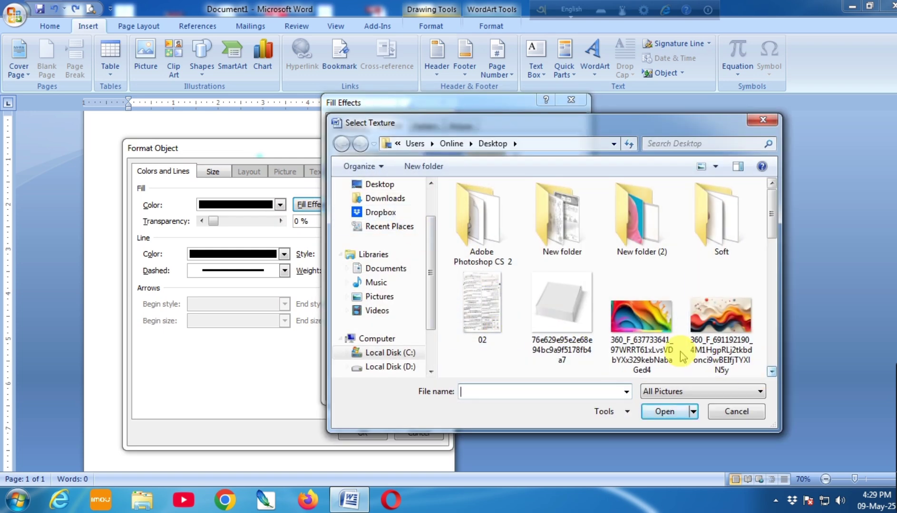
{"action": "left_click", "coordinate": [662, 331]}
{"action": "left_click", "coordinate": [680, 417]}
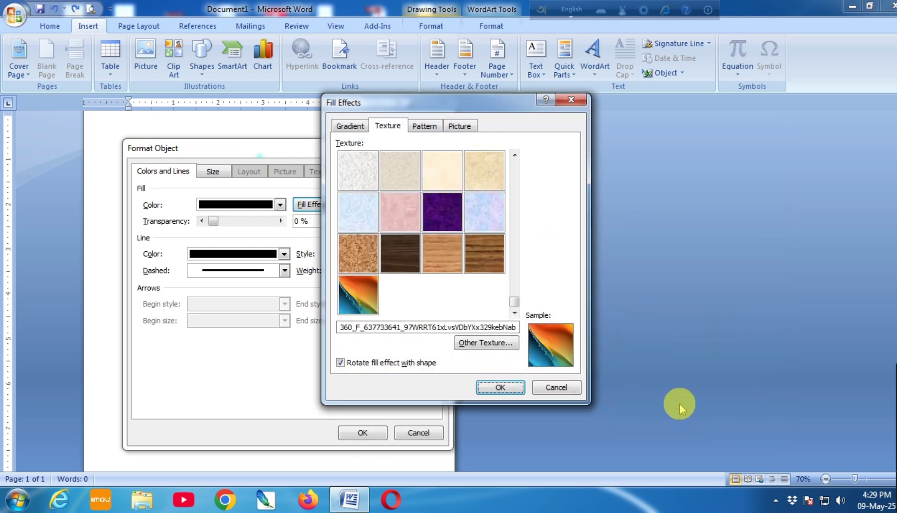
{"action": "left_click", "coordinate": [513, 386]}
{"action": "left_click", "coordinate": [364, 434]}
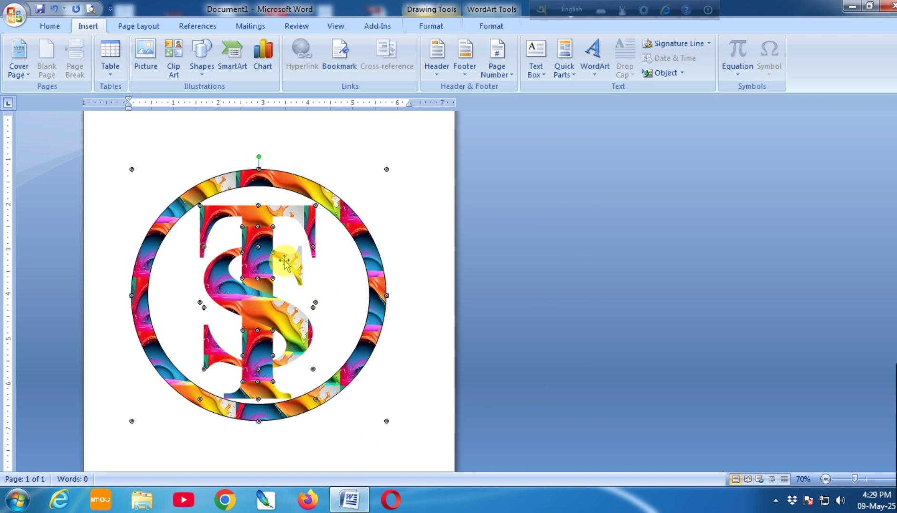
{"action": "right_click", "coordinate": [266, 238]}
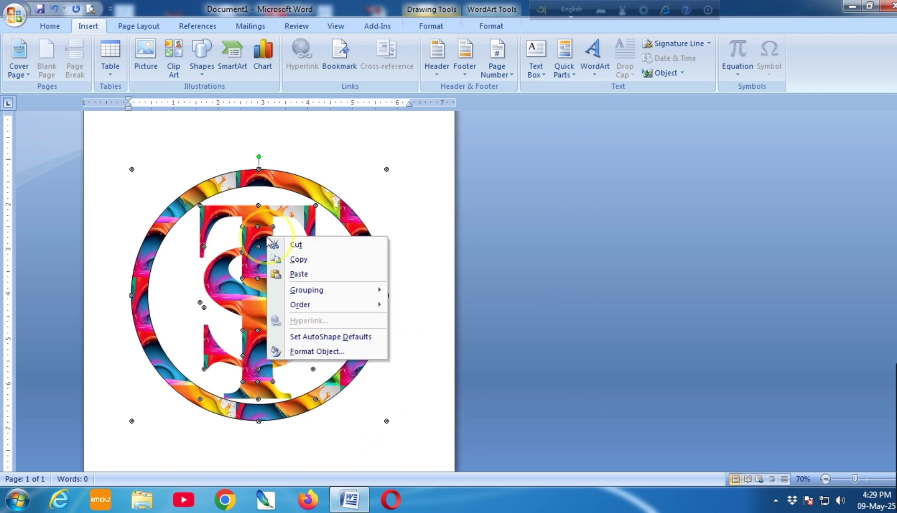
{"action": "left_click", "coordinate": [322, 350]}
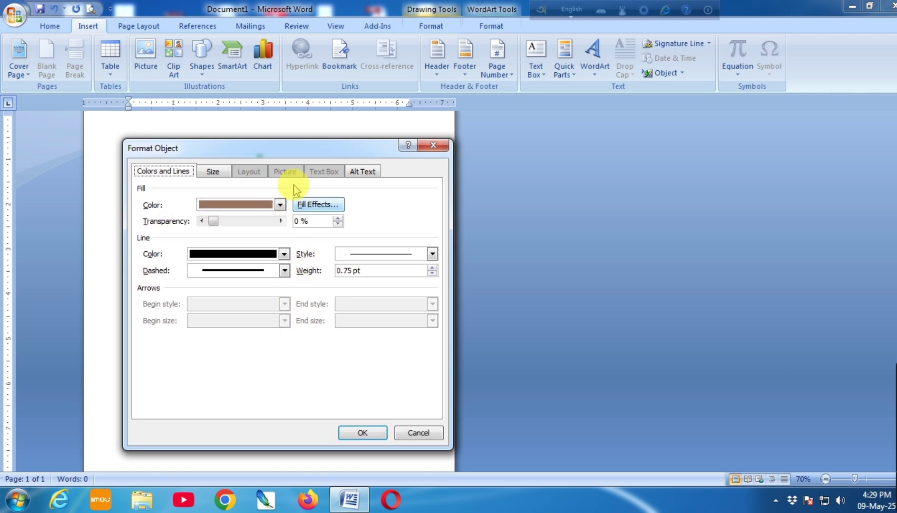
{"action": "left_click", "coordinate": [317, 205]}
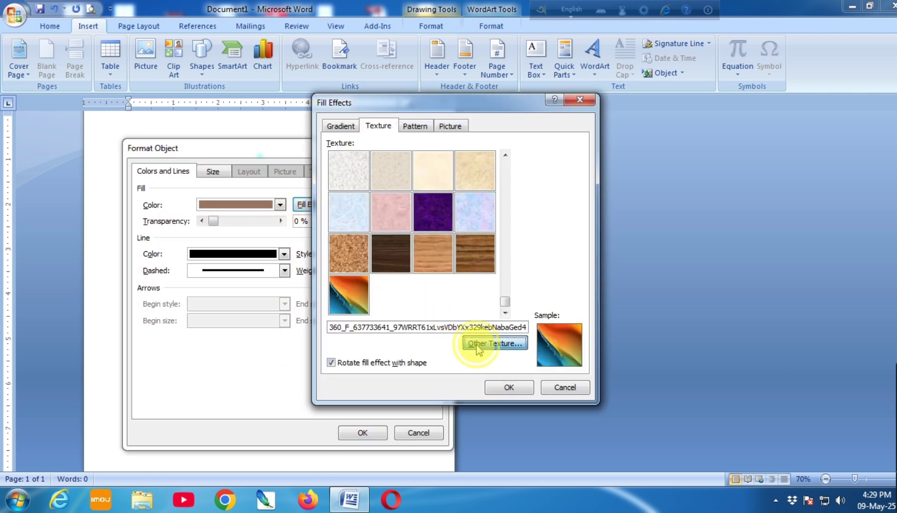
{"action": "left_click", "coordinate": [493, 343]}
{"action": "left_click_drag", "start_coordinate": [763, 221], "coordinate": [763, 257]}
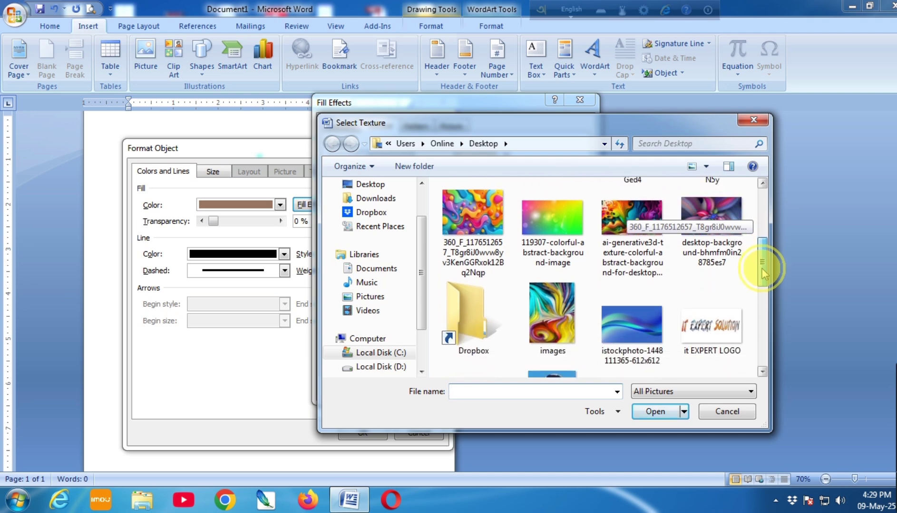
{"action": "left_click_drag", "start_coordinate": [763, 259], "coordinate": [764, 269]}
{"action": "left_click", "coordinate": [624, 324]}
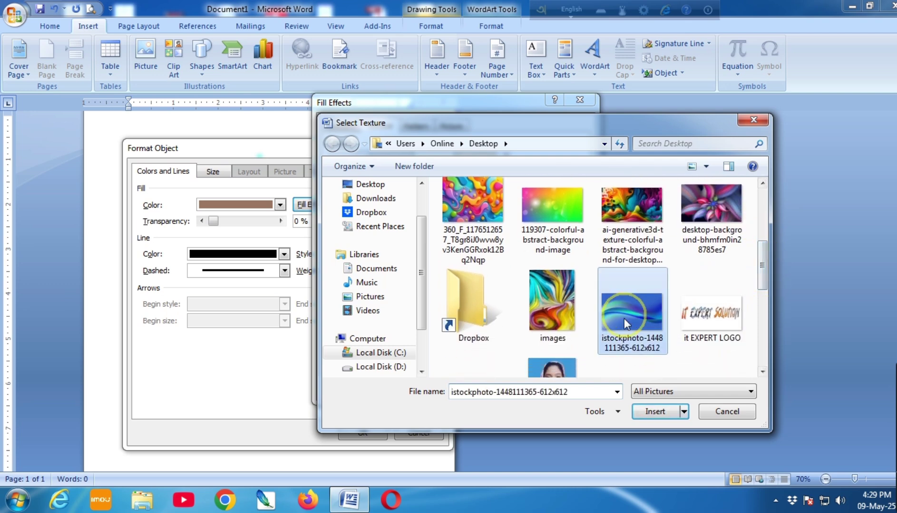
{"action": "left_click", "coordinate": [650, 410]}
{"action": "left_click", "coordinate": [505, 386]}
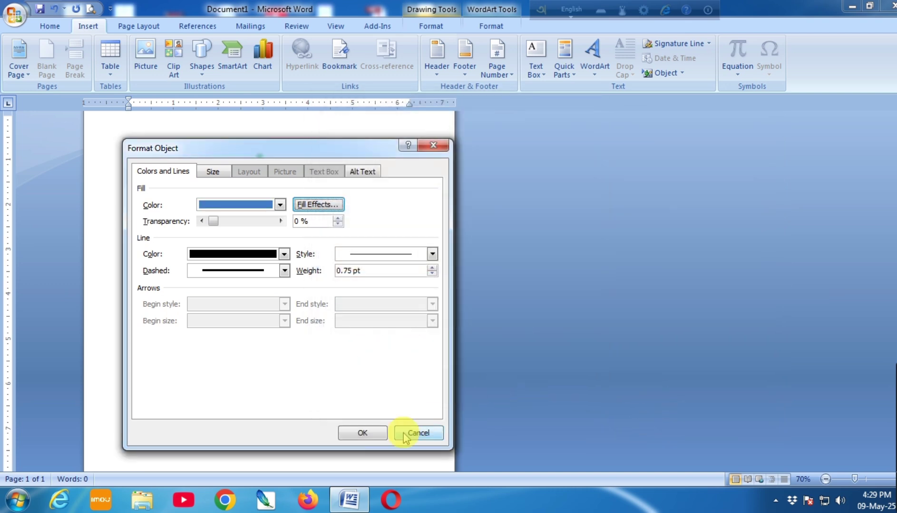
{"action": "left_click", "coordinate": [363, 434]}
{"action": "left_click", "coordinate": [397, 380]}
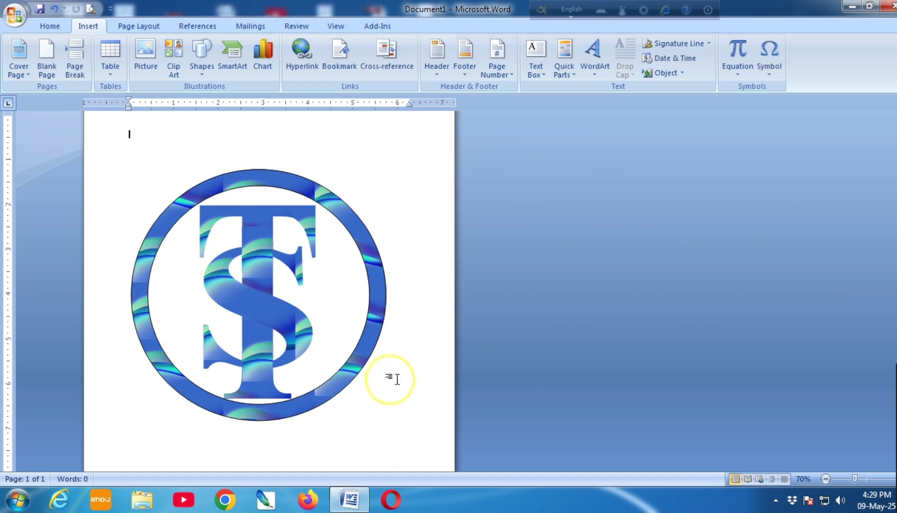
{"action": "scroll", "coordinate": [397, 379], "scroll_direction": "down", "scroll_amount": 5}
{"action": "scroll", "coordinate": [396, 379], "scroll_direction": "up", "scroll_amount": 4}
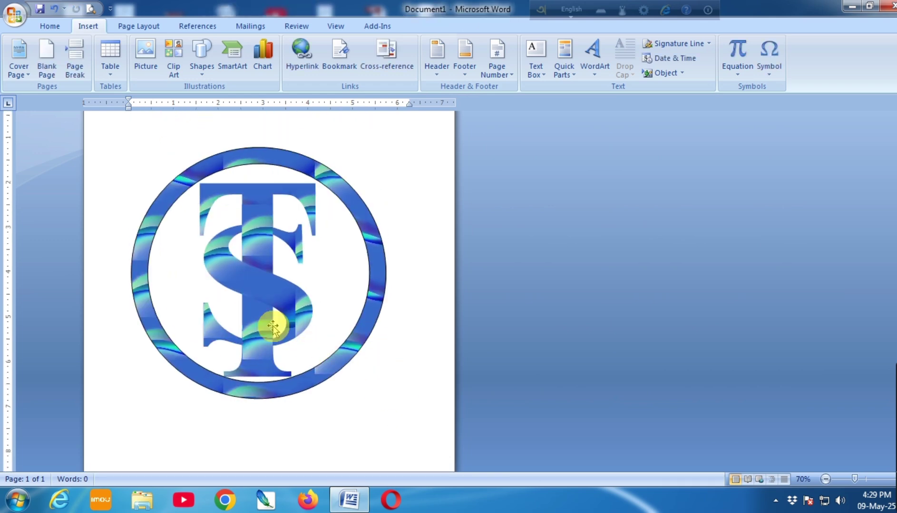
- Apply the rainbow image texture to the S alone, leaving the ring and T blue
{"action": "left_click", "coordinate": [273, 295]}
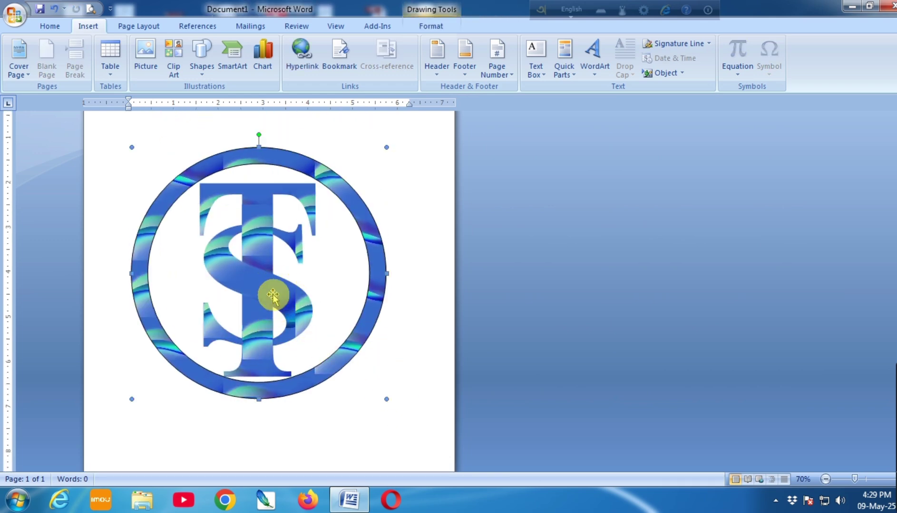
{"action": "right_click", "coordinate": [251, 278]}
{"action": "left_click", "coordinate": [307, 408]}
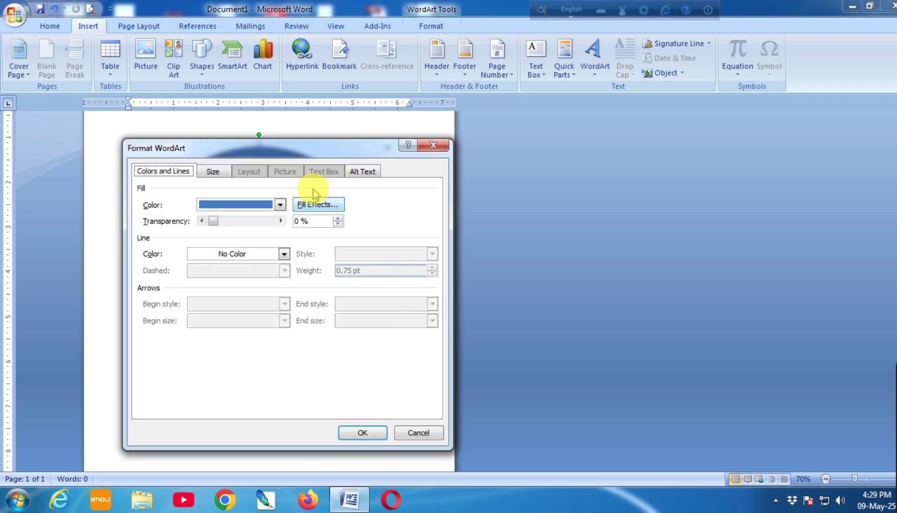
{"action": "left_click", "coordinate": [322, 206]}
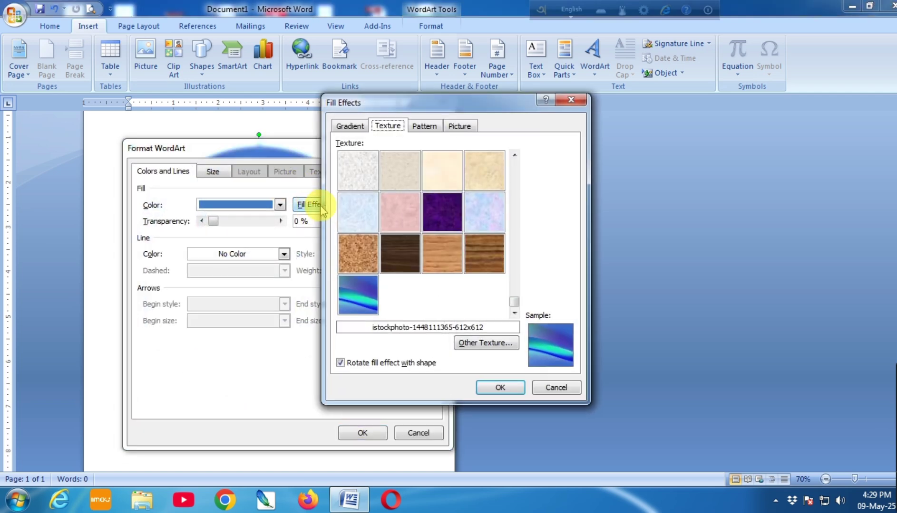
{"action": "left_click", "coordinate": [488, 343]}
{"action": "left_click", "coordinate": [641, 319]}
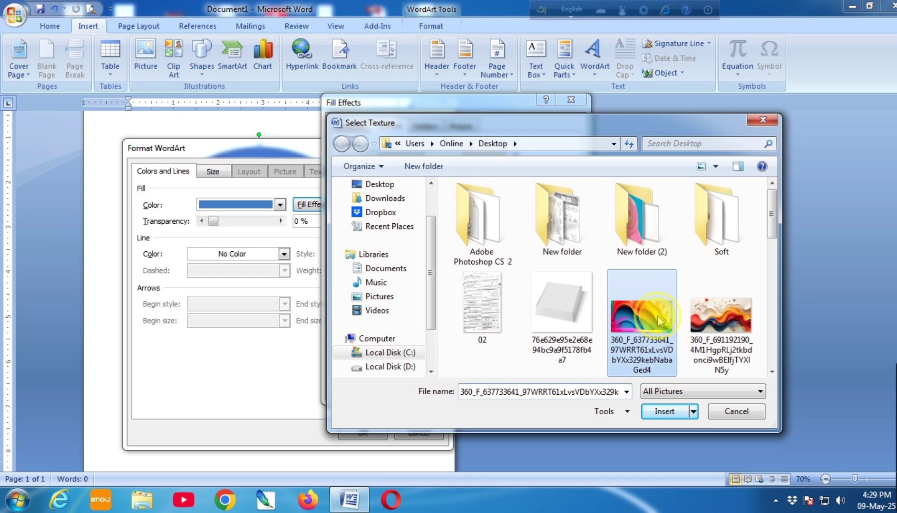
{"action": "left_click", "coordinate": [663, 415]}
{"action": "left_click", "coordinate": [494, 386]}
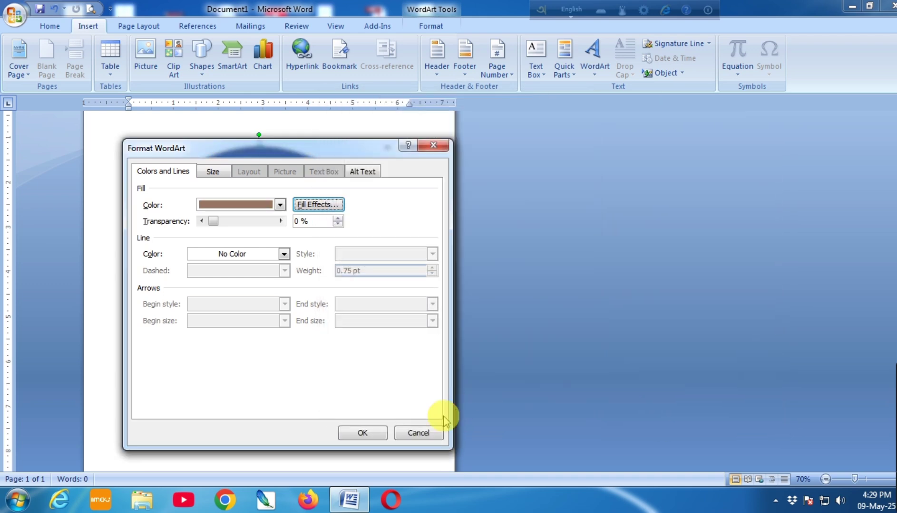
{"action": "left_click", "coordinate": [362, 433]}
{"action": "left_click", "coordinate": [393, 393]}
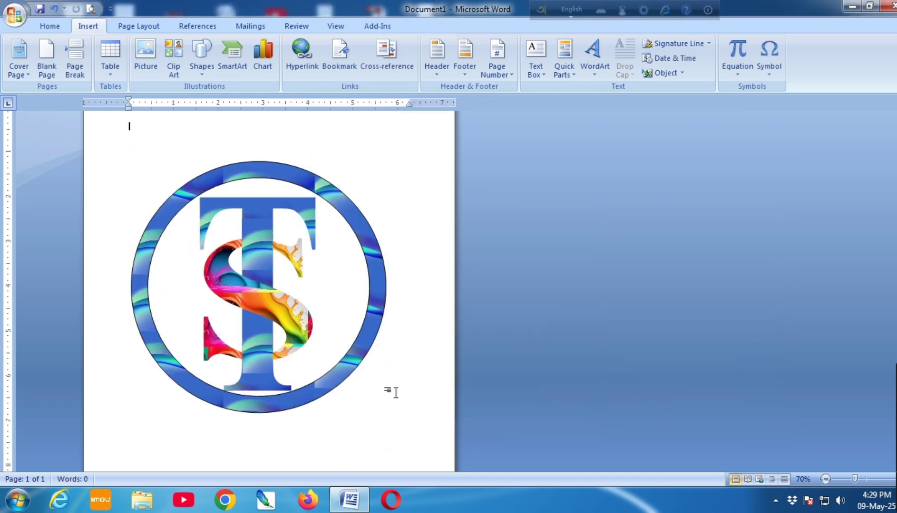